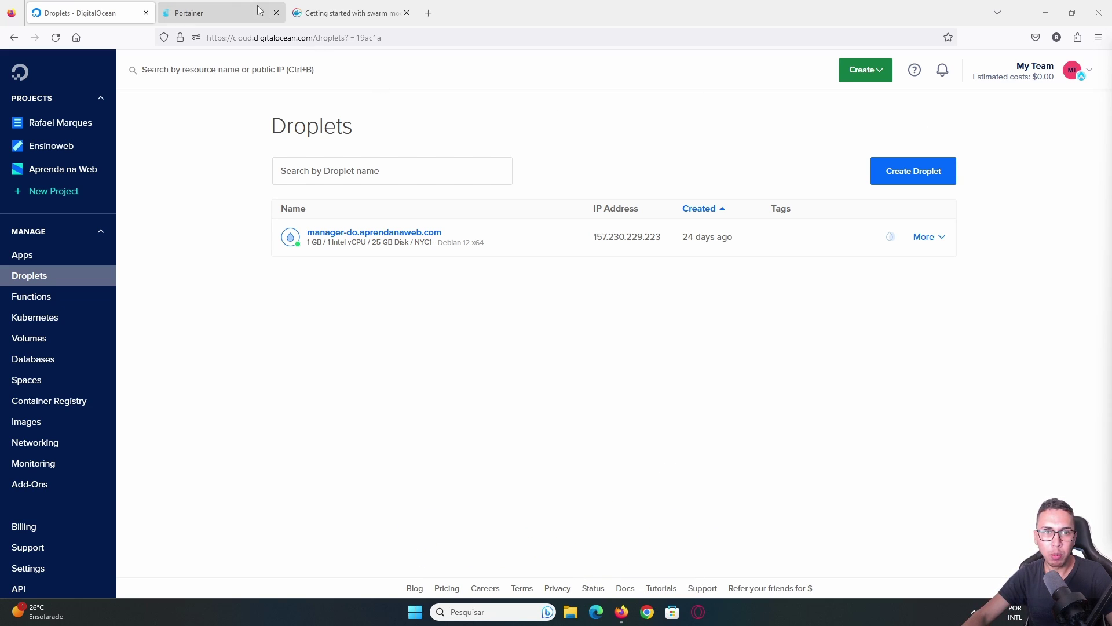
Review the Docker Swarm documentation's list of ports and protocols that must be open between the hosts.
{"action": "left_click", "coordinate": [237, 10]}
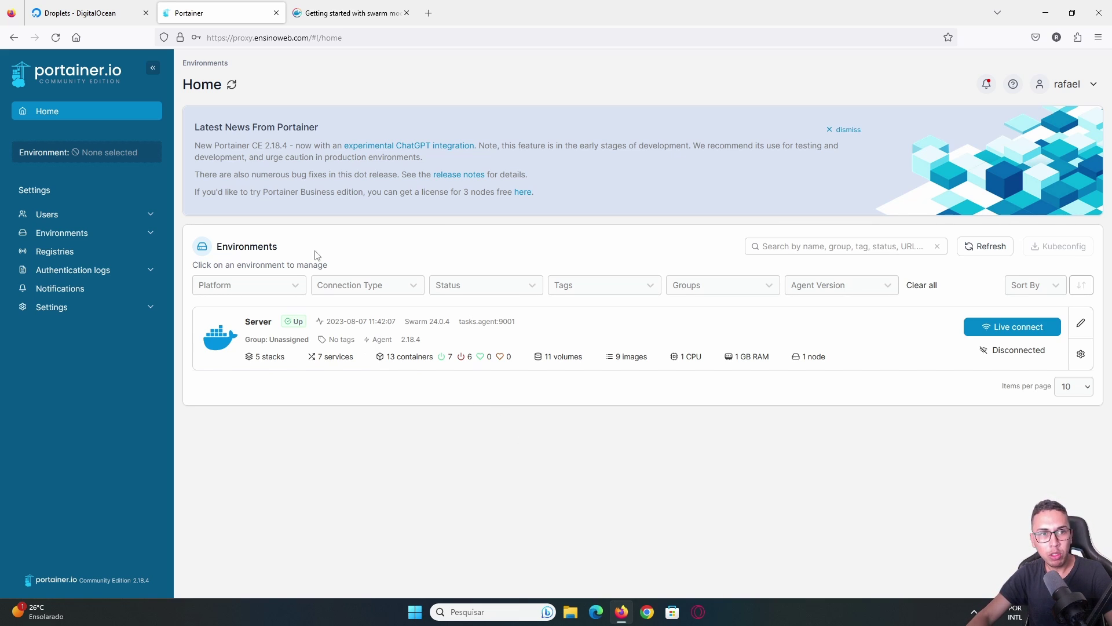
{"action": "left_click", "coordinate": [99, 8]}
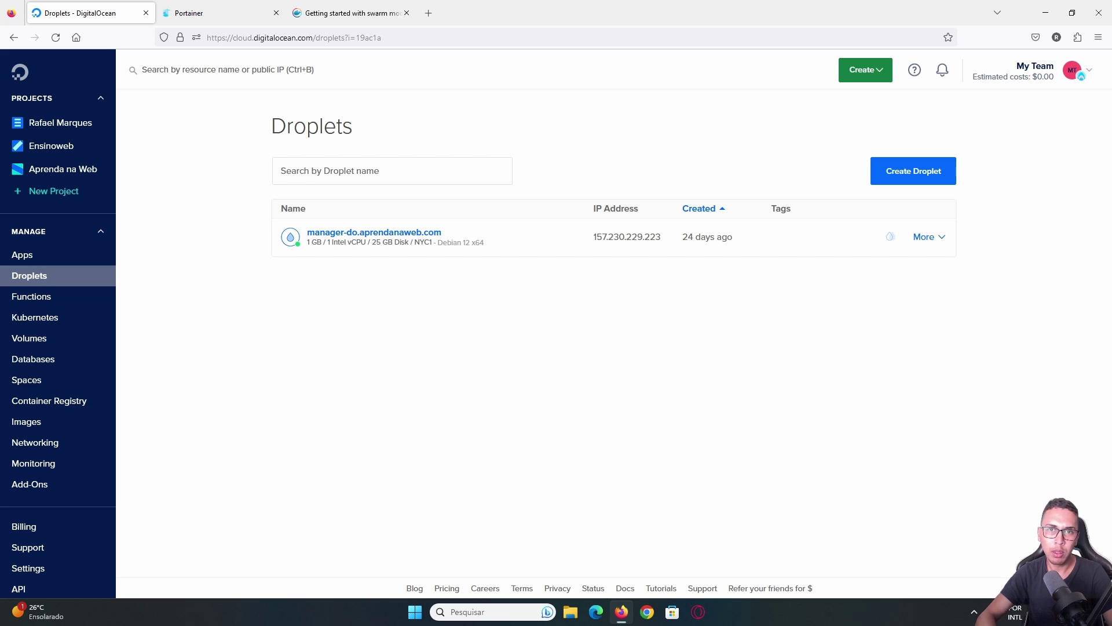
{"action": "left_click", "coordinate": [366, 16]}
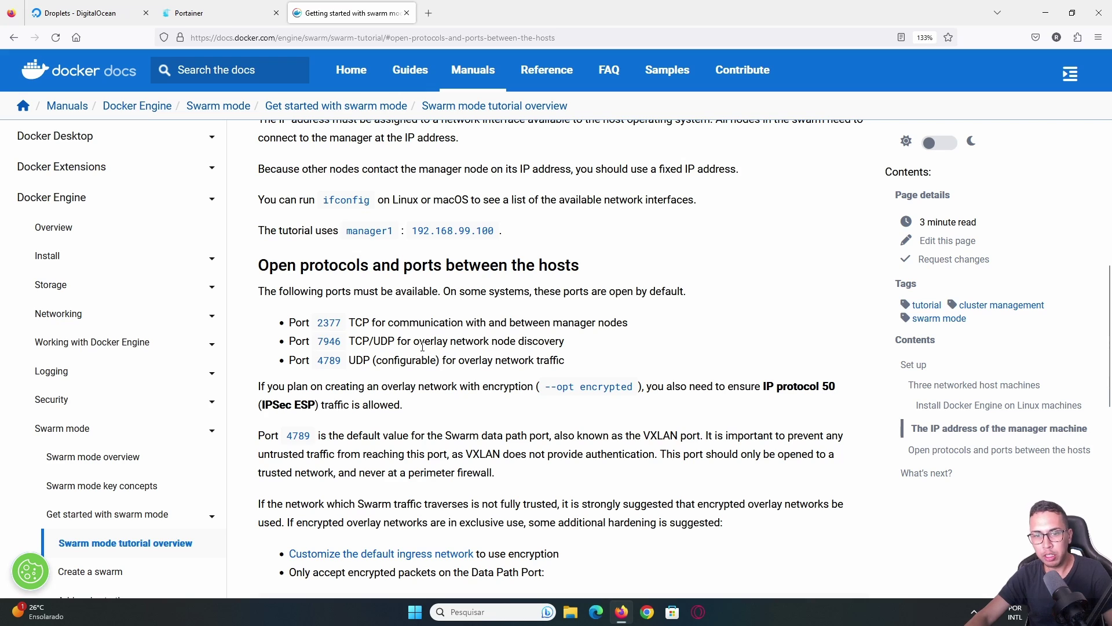
{"action": "scroll", "coordinate": [422, 346], "scroll_direction": "down", "scroll_amount": 2}
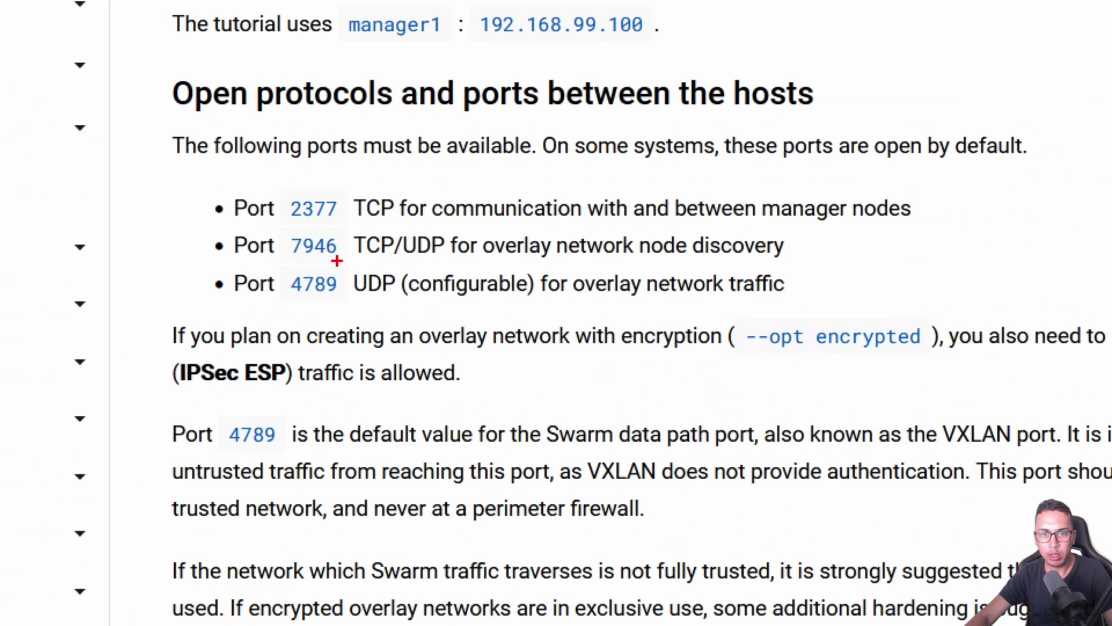
{"action": "mouse_move", "coordinate": [291, 189]}
{"action": "left_mouse_down"}
{"action": "mouse_move", "coordinate": [287, 219]}
{"action": "mouse_move", "coordinate": [327, 230]}
{"action": "mouse_move", "coordinate": [336, 191]}
{"action": "mouse_move", "coordinate": [290, 189]}
{"action": "mouse_move", "coordinate": [417, 171]}
{"action": "mouse_move", "coordinate": [726, 164]}
{"action": "mouse_move", "coordinate": [840, 196]}
{"action": "mouse_move", "coordinate": [814, 169]}
{"action": "mouse_move", "coordinate": [802, 197]}
{"action": "left_mouse_up"}
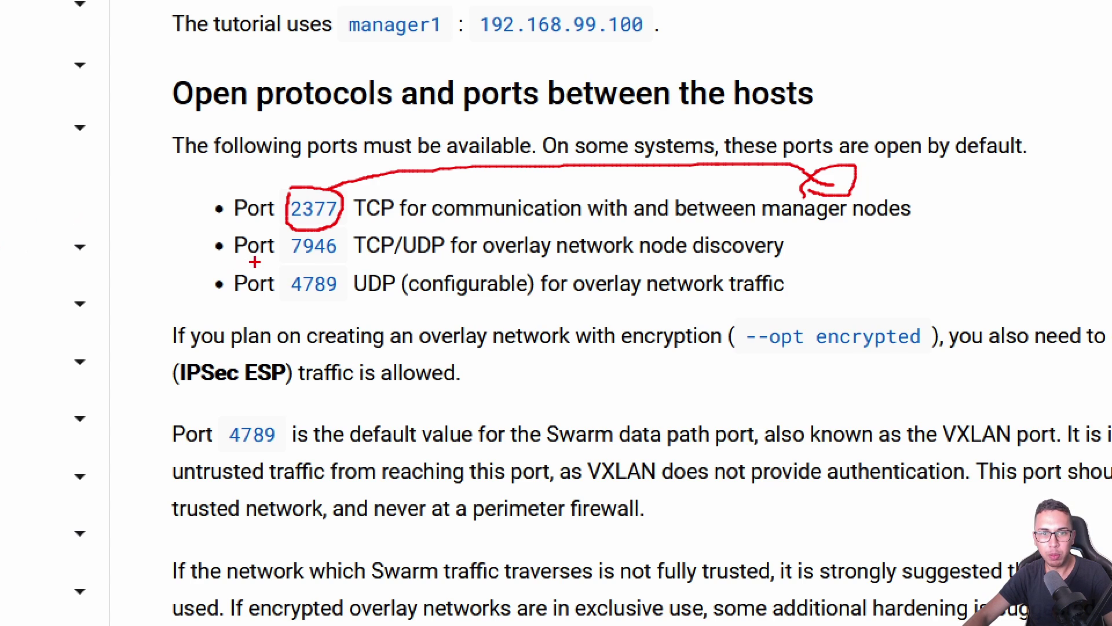
{"action": "mouse_move", "coordinate": [288, 238]}
{"action": "left_mouse_down"}
{"action": "mouse_move", "coordinate": [297, 263]}
{"action": "mouse_move", "coordinate": [348, 257]}
{"action": "mouse_move", "coordinate": [332, 233]}
{"action": "mouse_move", "coordinate": [301, 233]}
{"action": "left_mouse_up"}
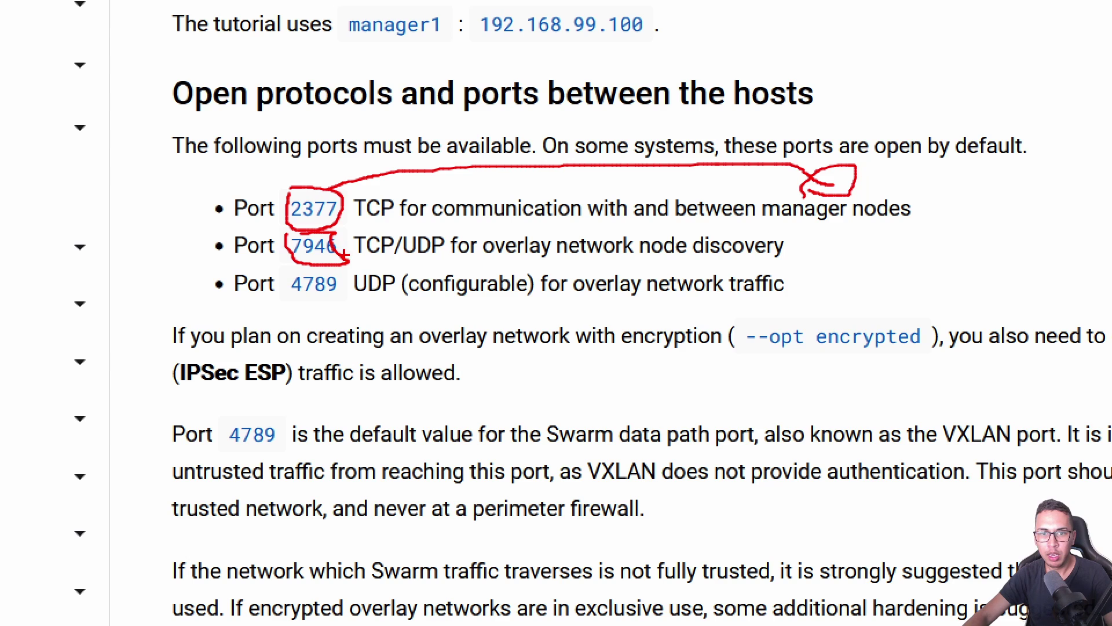
{"action": "mouse_move", "coordinate": [350, 264]}
{"action": "left_mouse_down"}
{"action": "mouse_move", "coordinate": [386, 269]}
{"action": "mouse_move", "coordinate": [381, 256]}
{"action": "left_mouse_up"}
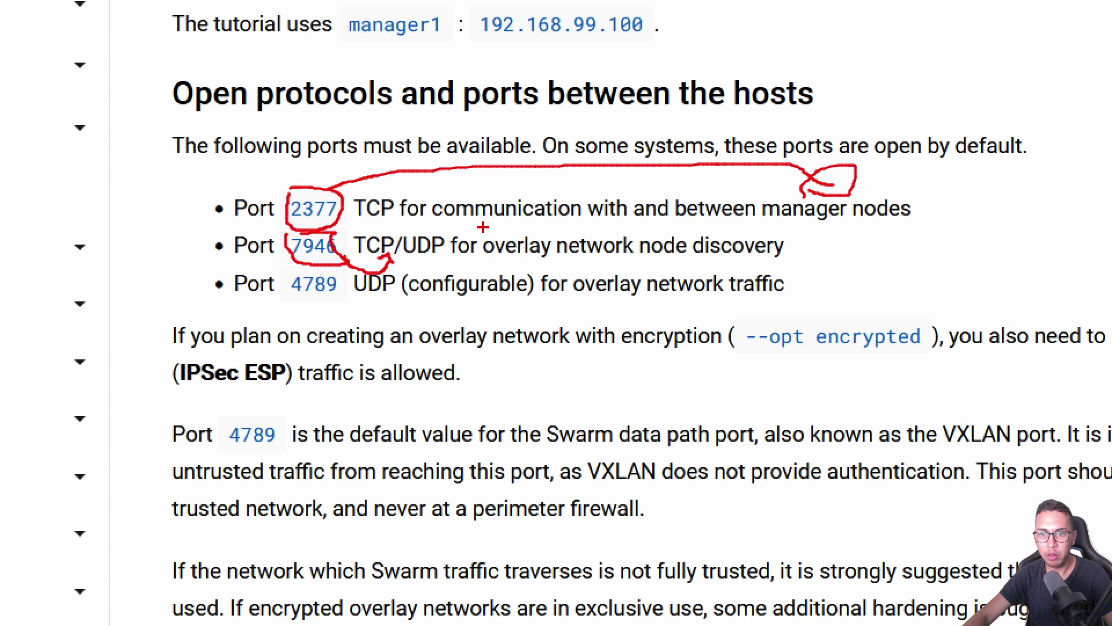
{"action": "mouse_move", "coordinate": [484, 228]}
{"action": "left_mouse_down"}
{"action": "mouse_move", "coordinate": [473, 253]}
{"action": "mouse_move", "coordinate": [561, 274]}
{"action": "mouse_move", "coordinate": [639, 263]}
{"action": "mouse_move", "coordinate": [614, 223]}
{"action": "mouse_move", "coordinate": [486, 229]}
{"action": "left_mouse_up"}
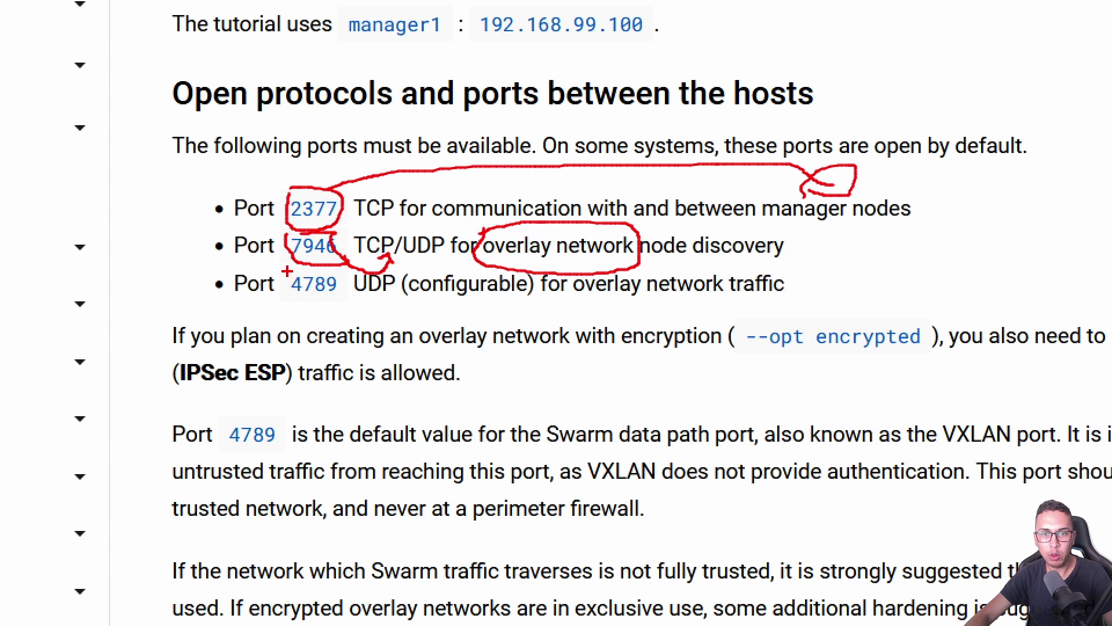
{"action": "mouse_move", "coordinate": [289, 274]}
{"action": "left_mouse_down"}
{"action": "mouse_move", "coordinate": [292, 300]}
{"action": "mouse_move", "coordinate": [346, 287]}
{"action": "mouse_move", "coordinate": [268, 260]}
{"action": "left_mouse_up"}
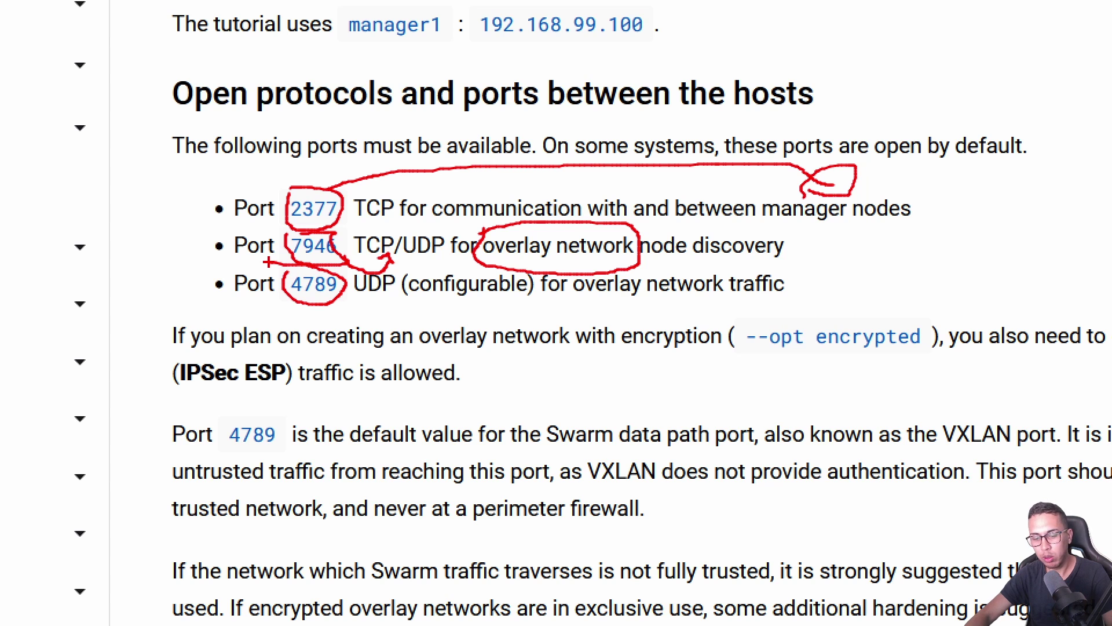
{"action": "key", "text": "Escape"}
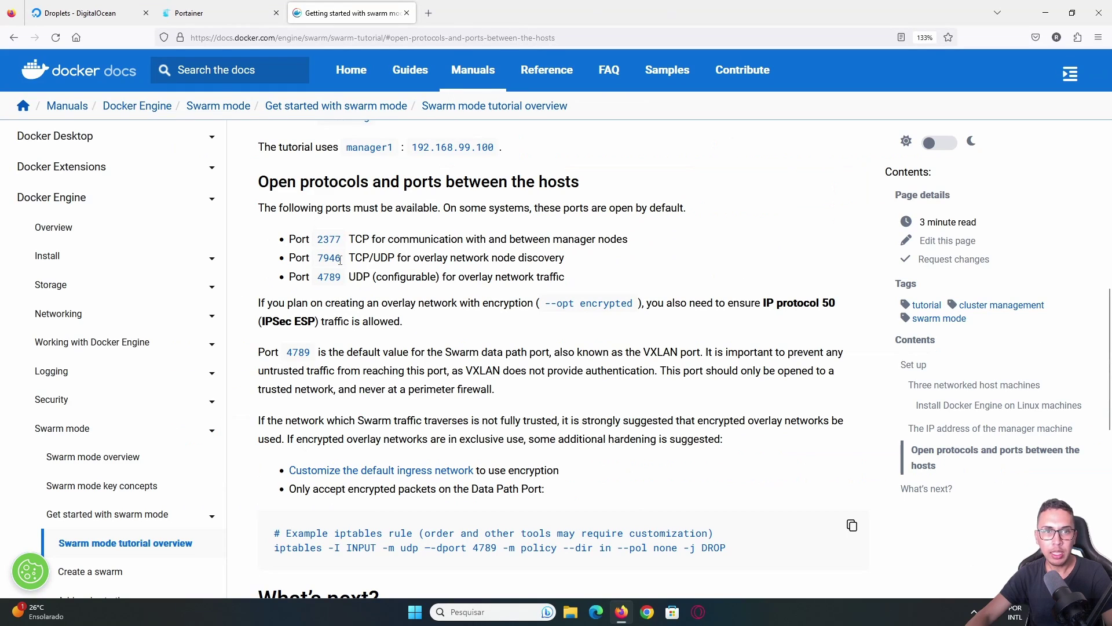
Start a new firewall in DigitalOcean's networking section and name it Docker.
{"action": "left_click", "coordinate": [96, 8]}
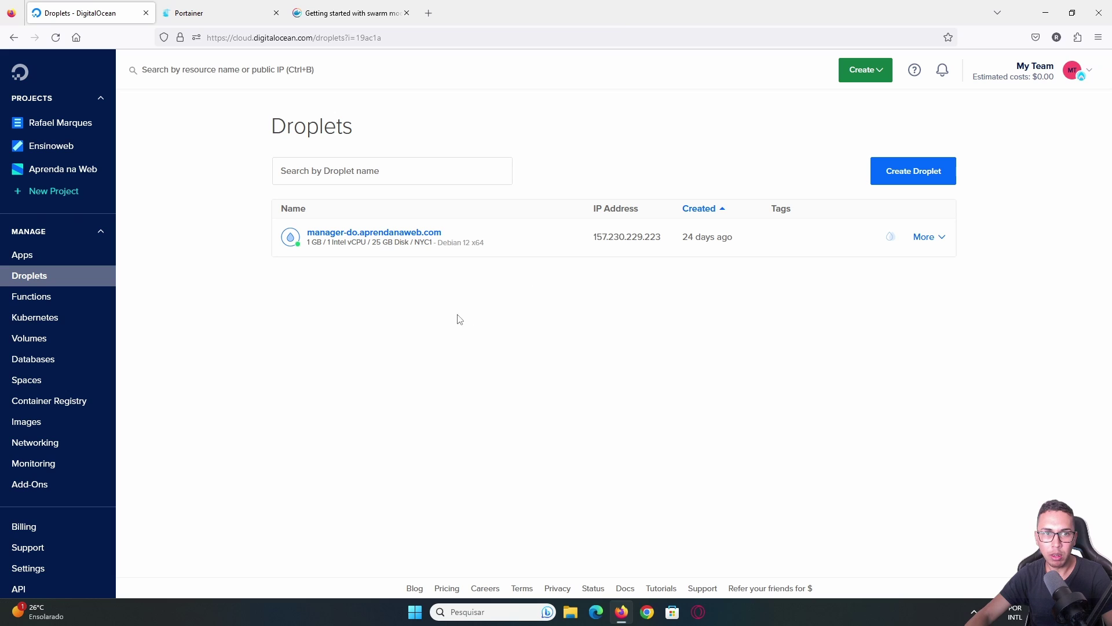
{"action": "left_click", "coordinate": [62, 442]}
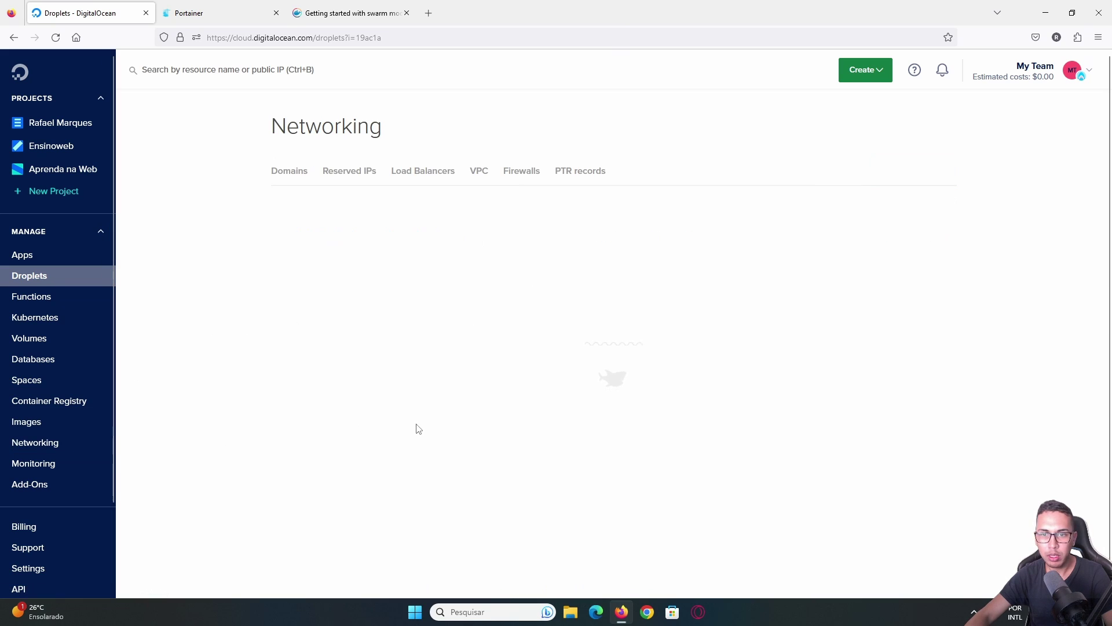
{"action": "left_click", "coordinate": [517, 177]}
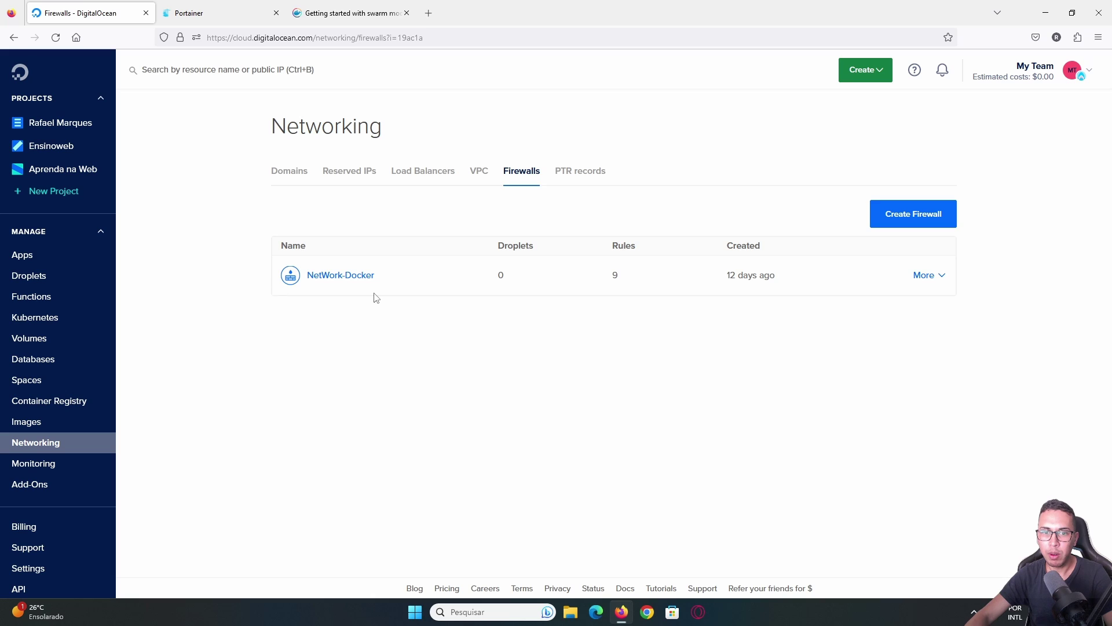
{"action": "left_click", "coordinate": [907, 224]}
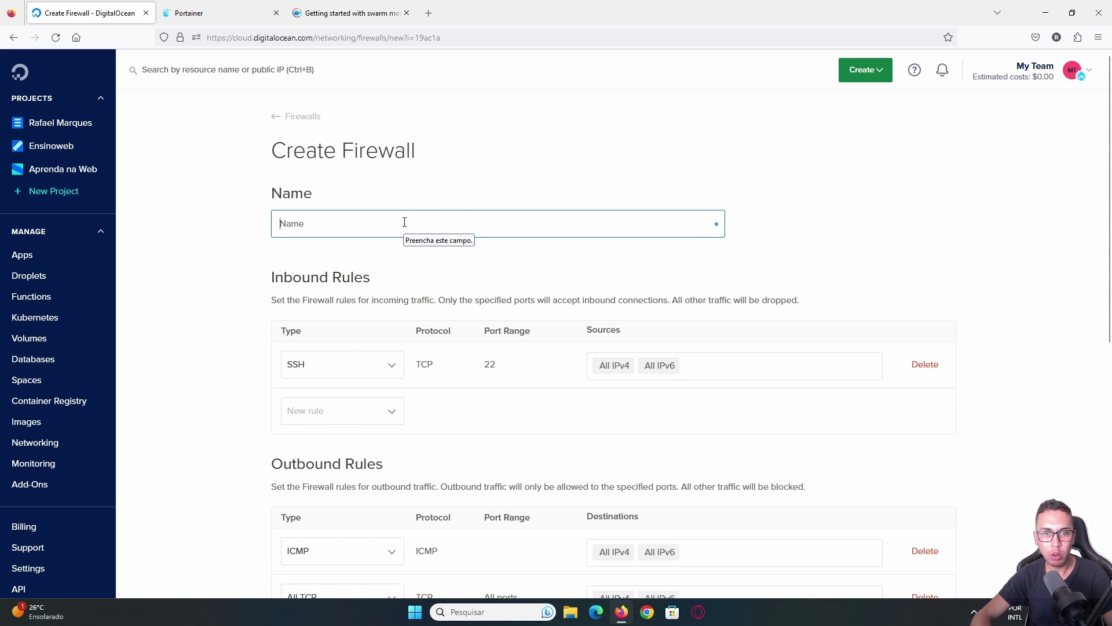
{"action": "type", "text": "Docker"}
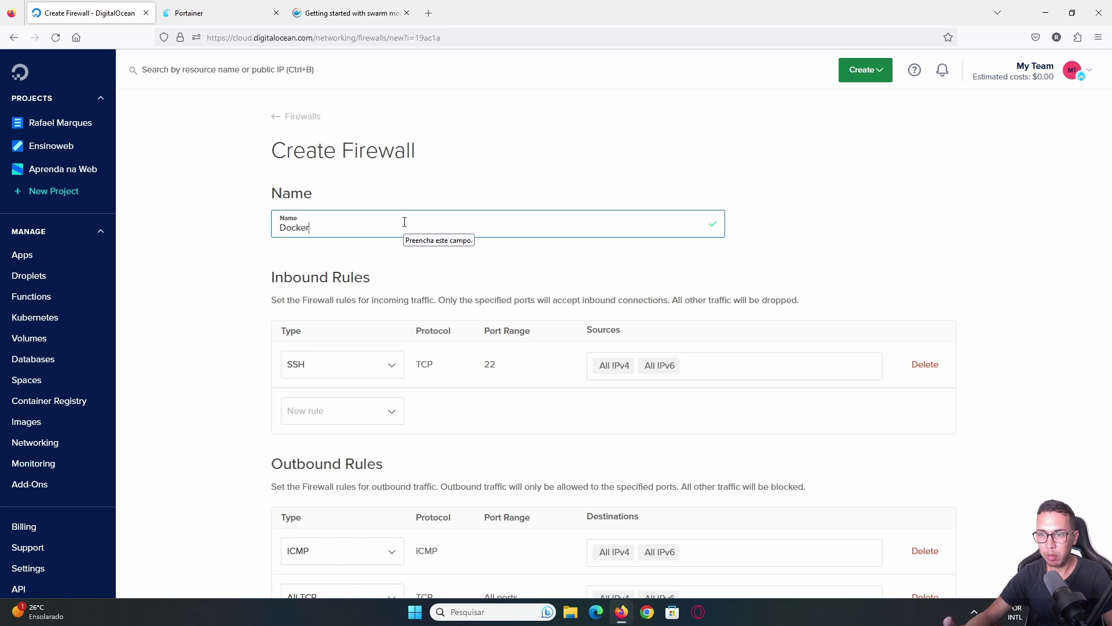
{"action": "left_click", "coordinate": [210, 345]}
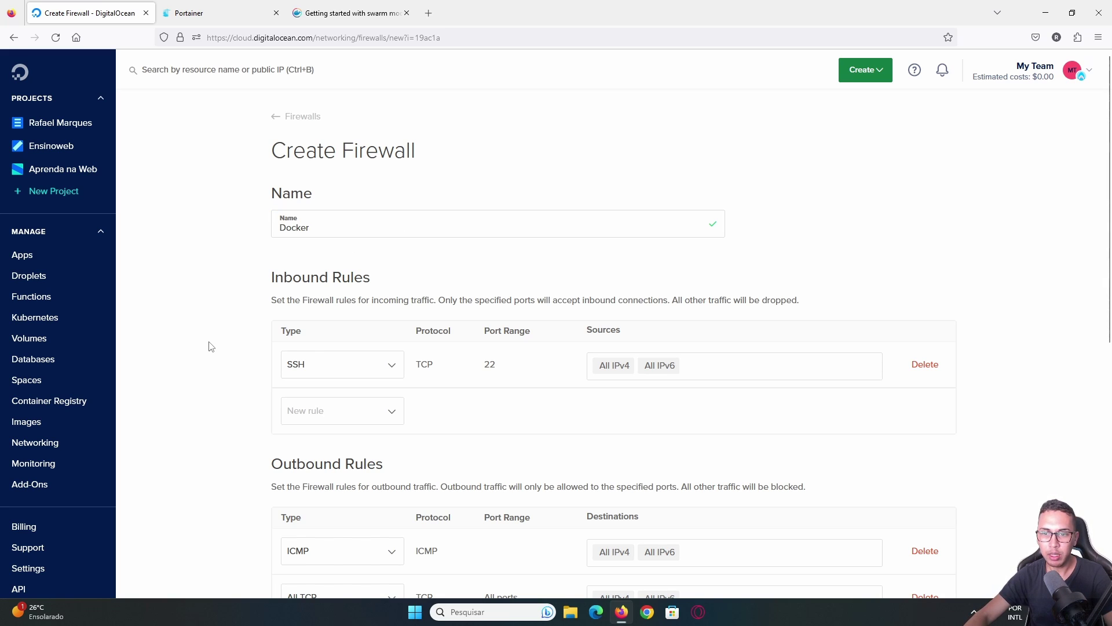
{"action": "scroll", "coordinate": [218, 363], "scroll_direction": "down", "scroll_amount": 1}
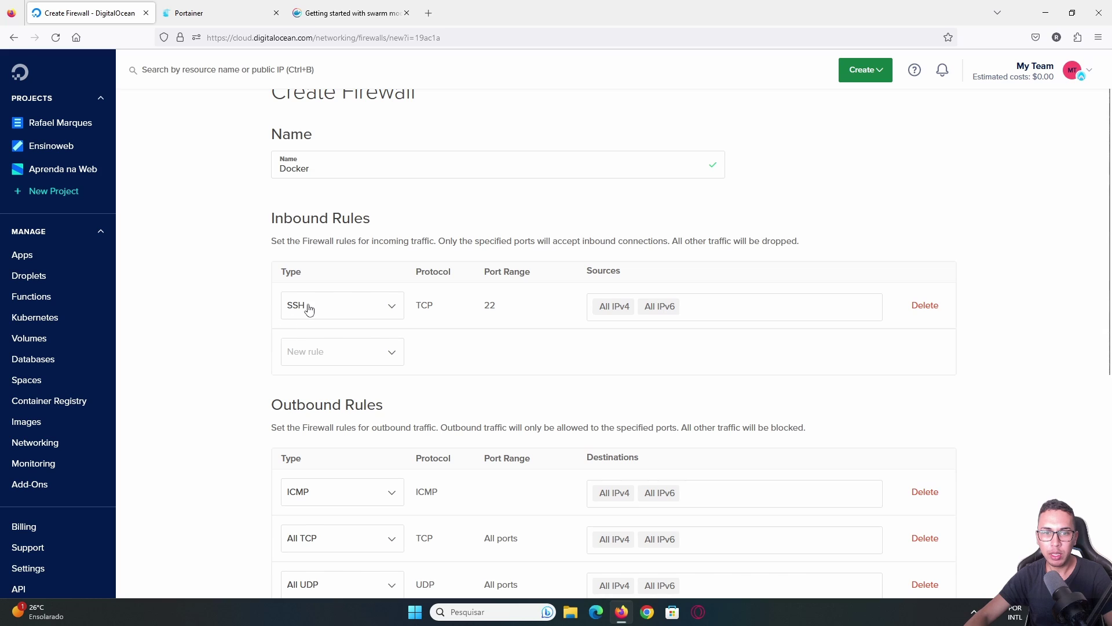
{"action": "left_click_drag", "start_coordinate": [271, 223], "coordinate": [374, 224]}
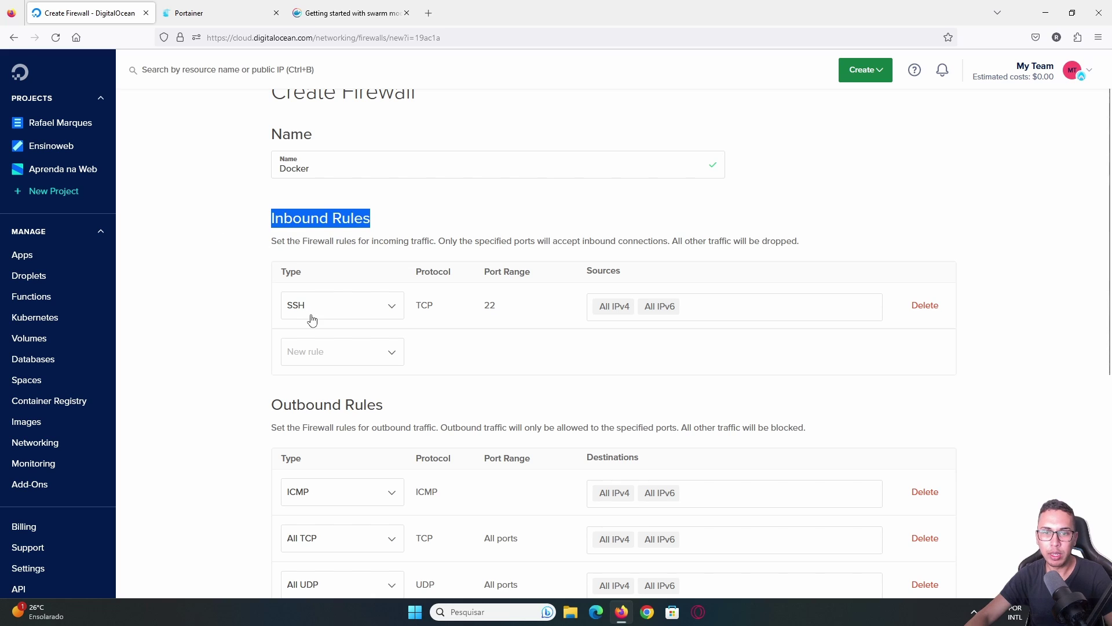
{"action": "left_click", "coordinate": [486, 303]}
{"action": "double_click", "coordinate": [488, 304]}
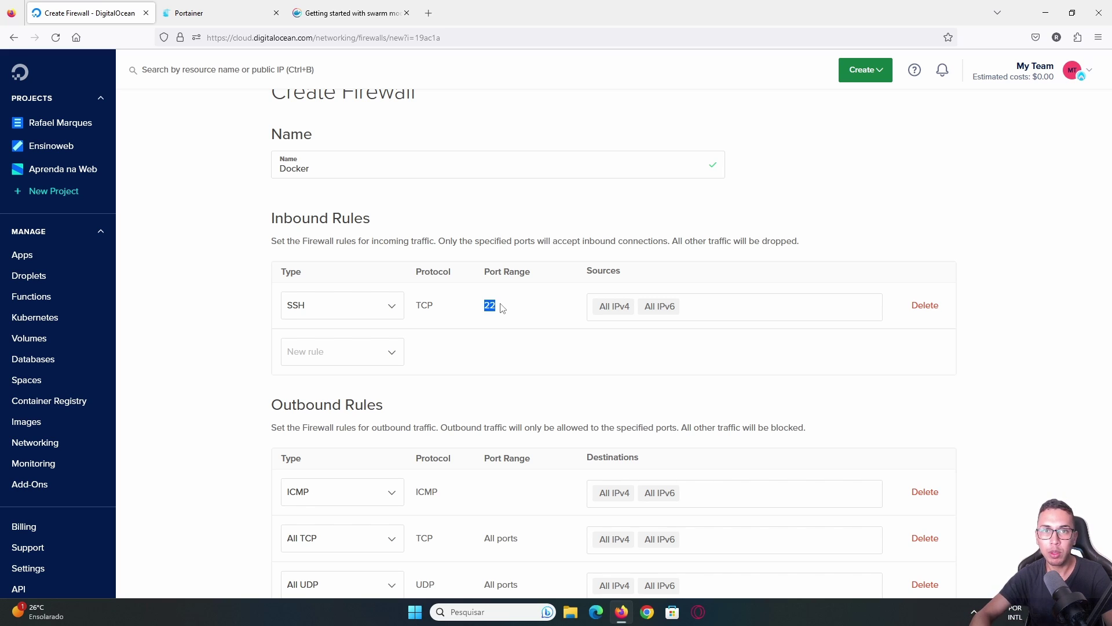
Search the web for "meu ip" and copy this computer's public IP address from meuip.com.br.
{"action": "key", "text": "ctrl+t"}
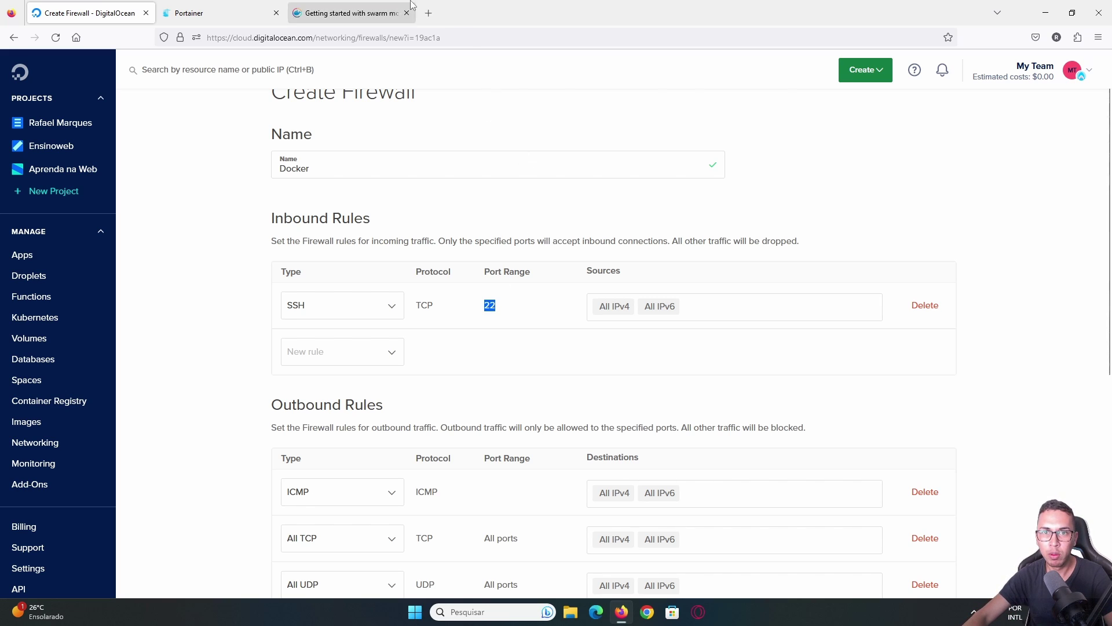
{"action": "type", "text": "meu"}
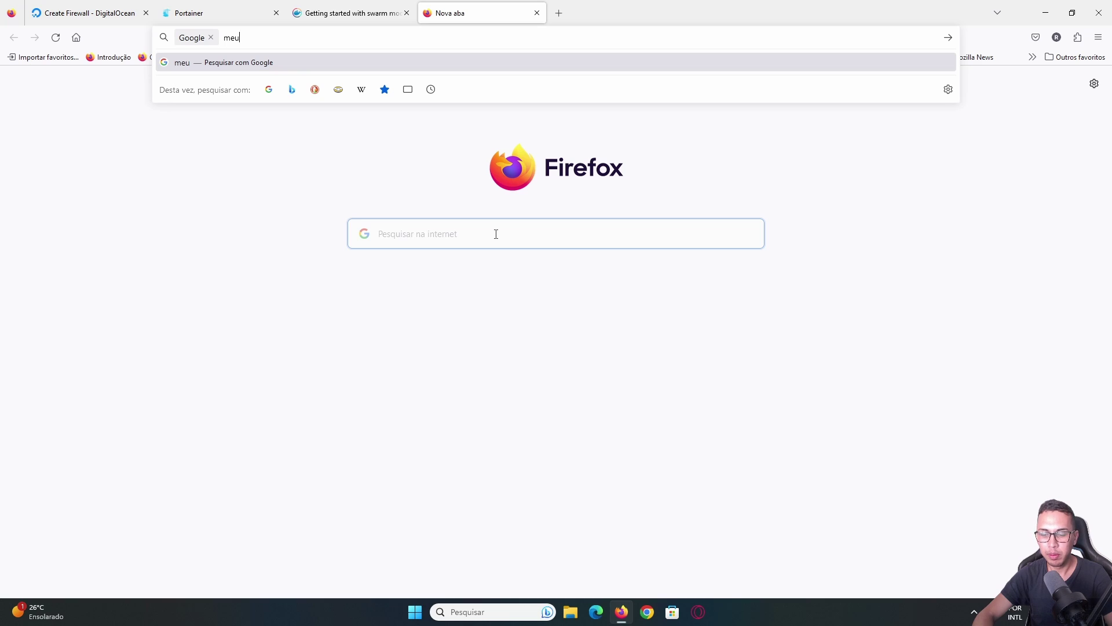
{"action": "type", "text": " ip"}
{"action": "key", "text": "Return"}
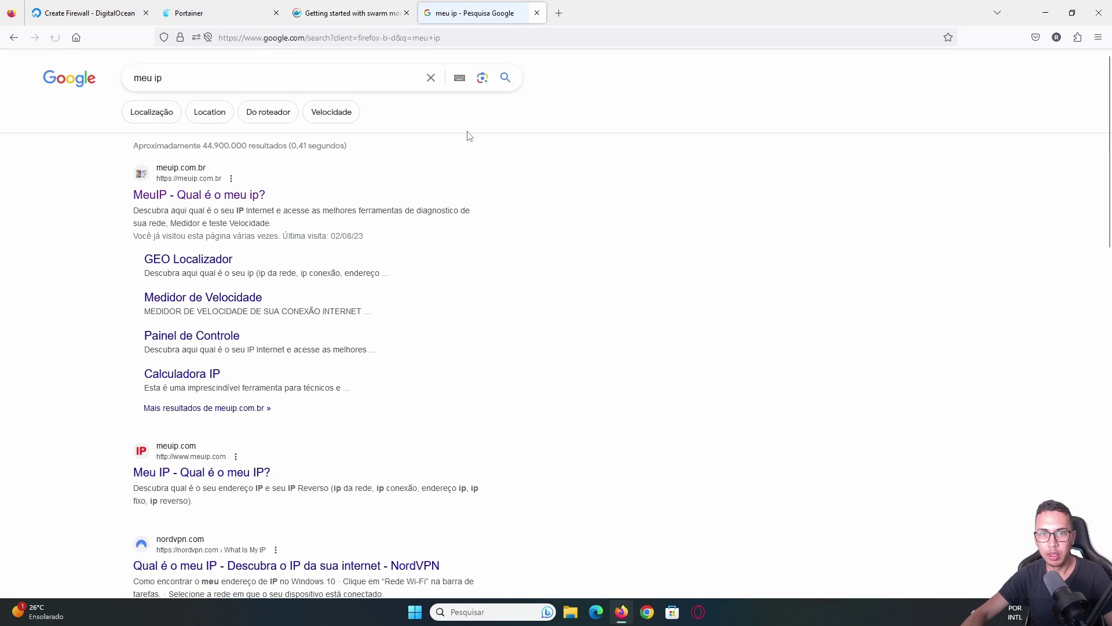
{"action": "left_click", "coordinate": [229, 195]}
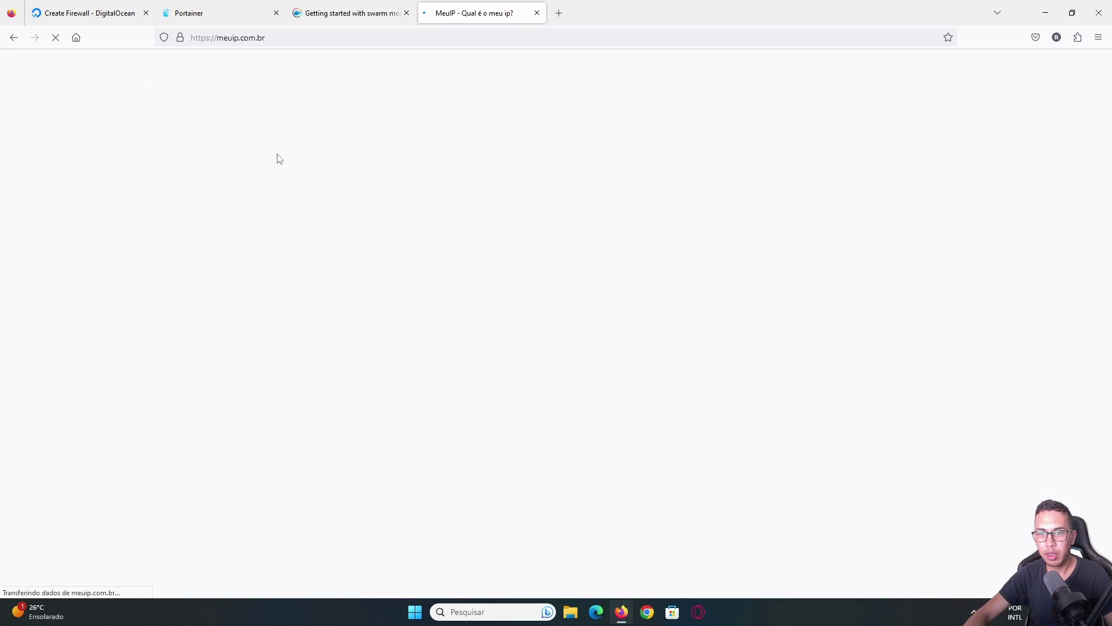
{"action": "left_click_drag", "start_coordinate": [554, 310], "coordinate": [434, 307]}
{"action": "key", "text": "ctrl+c"}
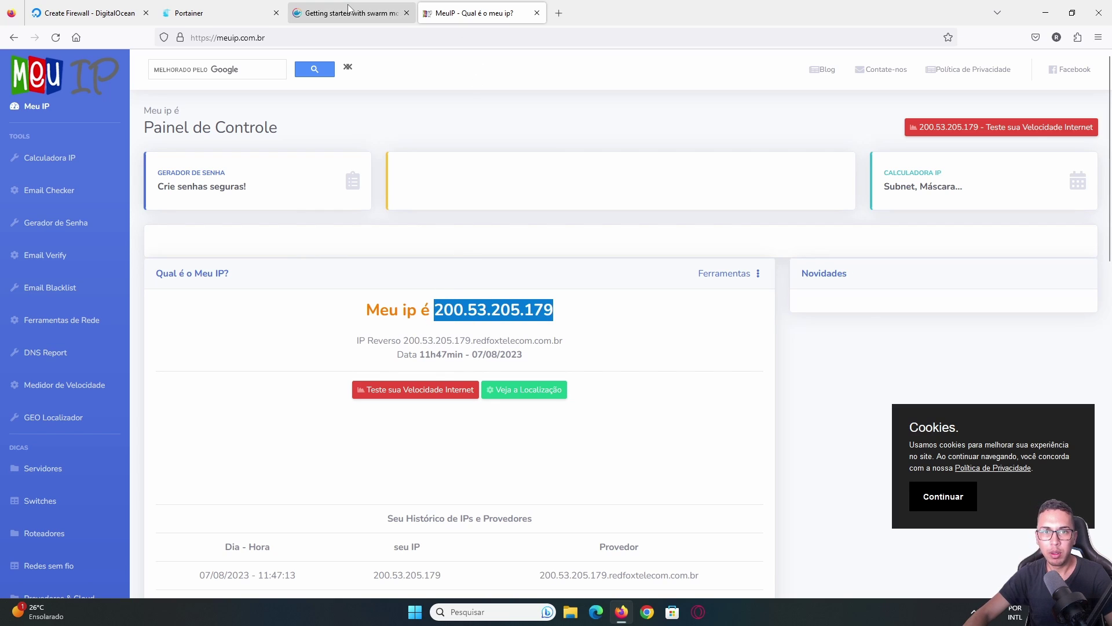
Replace the All IPv4 and All IPv6 sources of the new firewall's inbound SSH rule with the copied address 200.53.205.179.
{"action": "left_click", "coordinate": [87, 13]}
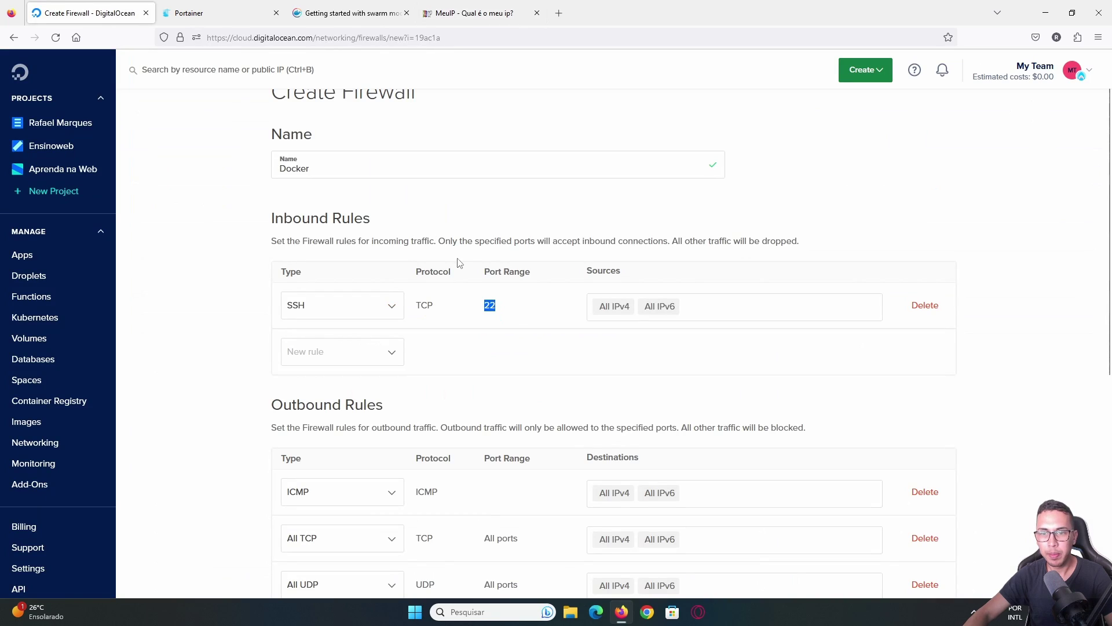
{"action": "left_click", "coordinate": [729, 313]}
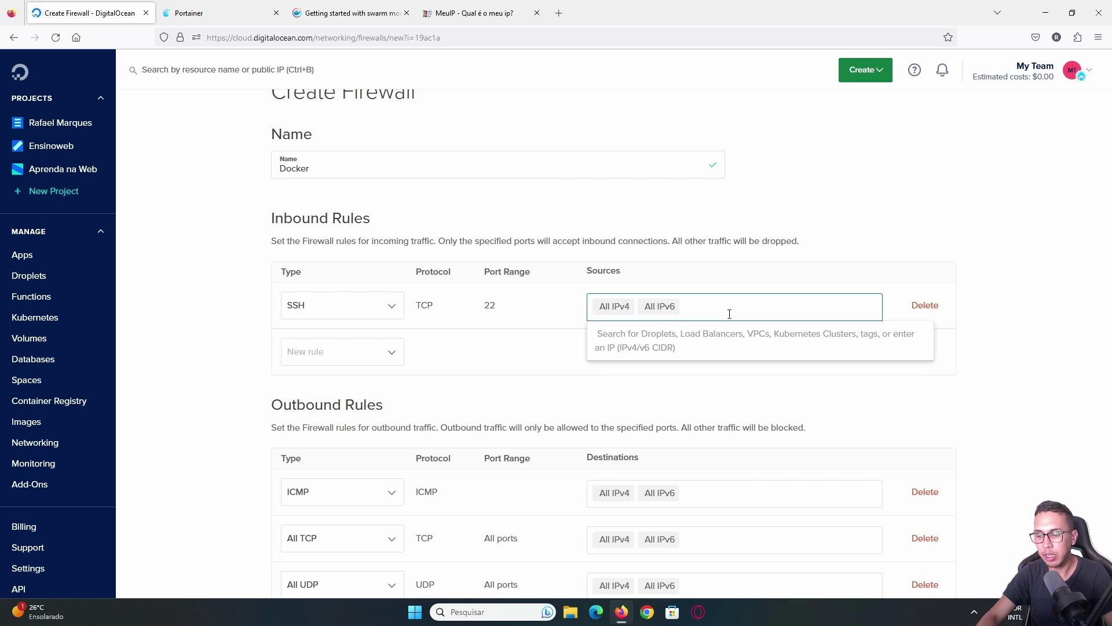
{"action": "key", "text": "BackSpace"}
{"action": "key", "text": "BackSpace"}
{"action": "key", "text": "BackSpace"}
{"action": "key", "text": "BackSpace"}
{"action": "key", "text": "BackSpace"}
{"action": "key", "text": "BackSpace"}
{"action": "key", "text": "BackSpace"}
{"action": "key", "text": "BackSpace"}
{"action": "key", "text": "BackSpace"}
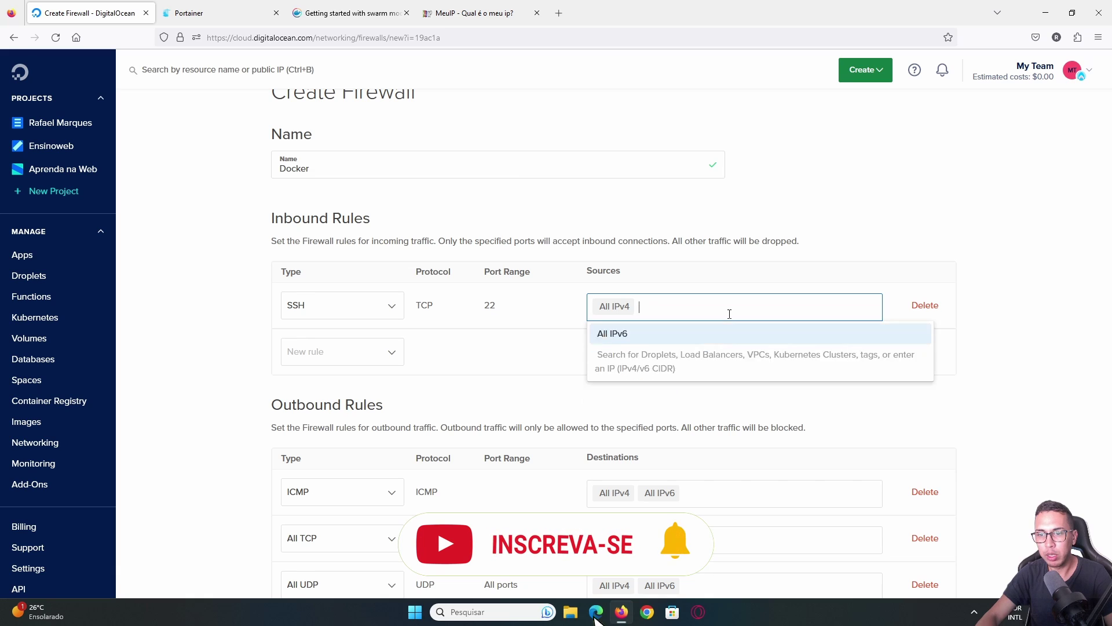
{"action": "key", "text": "BackSpace"}
{"action": "key", "text": "BackSpace"}
{"action": "key", "text": "BackSpace"}
{"action": "key", "text": "BackSpace"}
{"action": "key", "text": "BackSpace"}
{"action": "key", "text": "BackSpace"}
{"action": "key", "text": "BackSpace"}
{"action": "key", "text": "BackSpace"}
{"action": "key", "text": "BackSpace"}
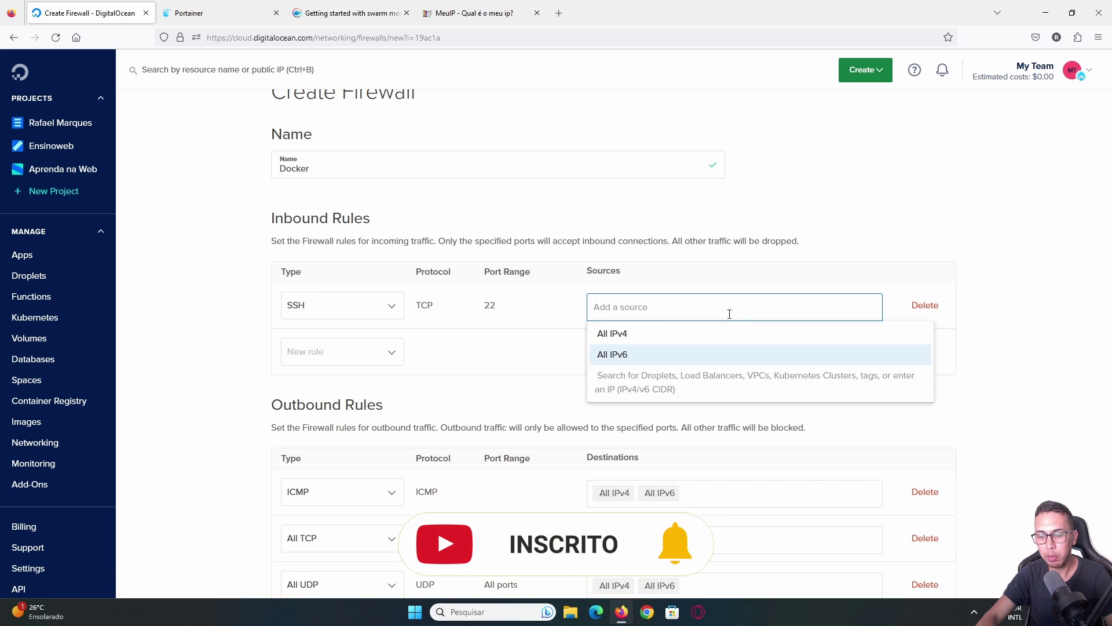
{"action": "key", "text": "ctrl+v"}
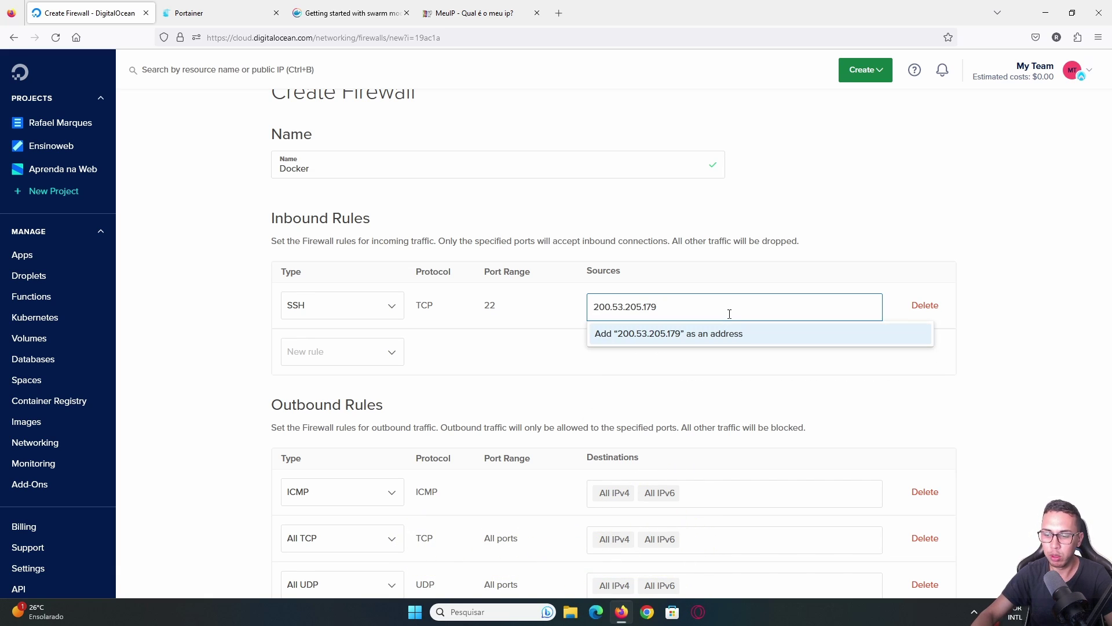
{"action": "key", "text": "Return"}
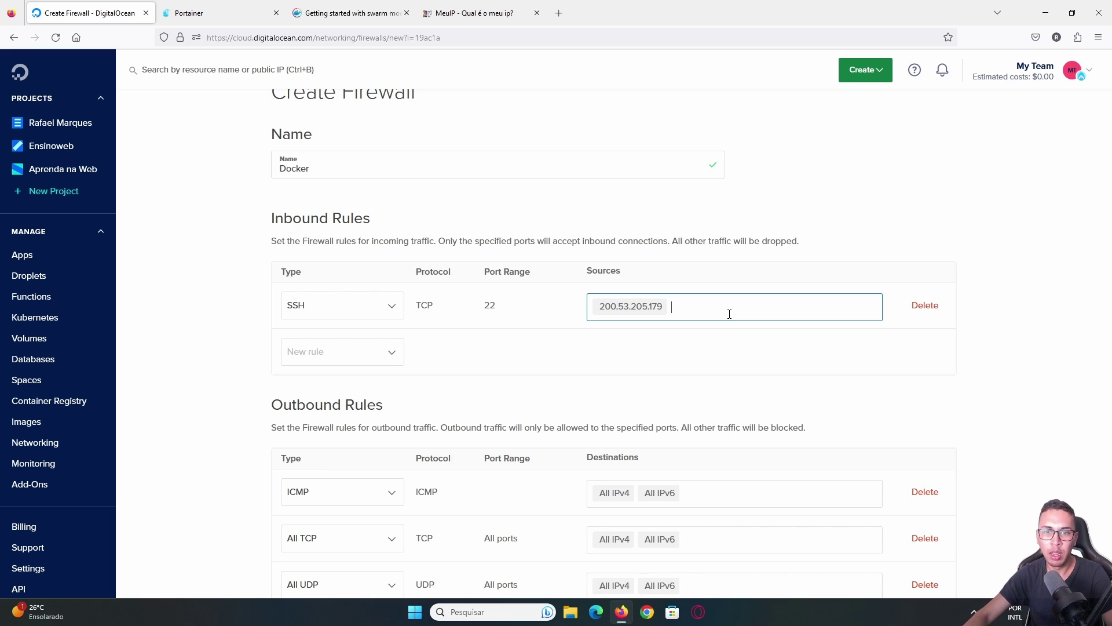
{"action": "left_click", "coordinate": [253, 307]}
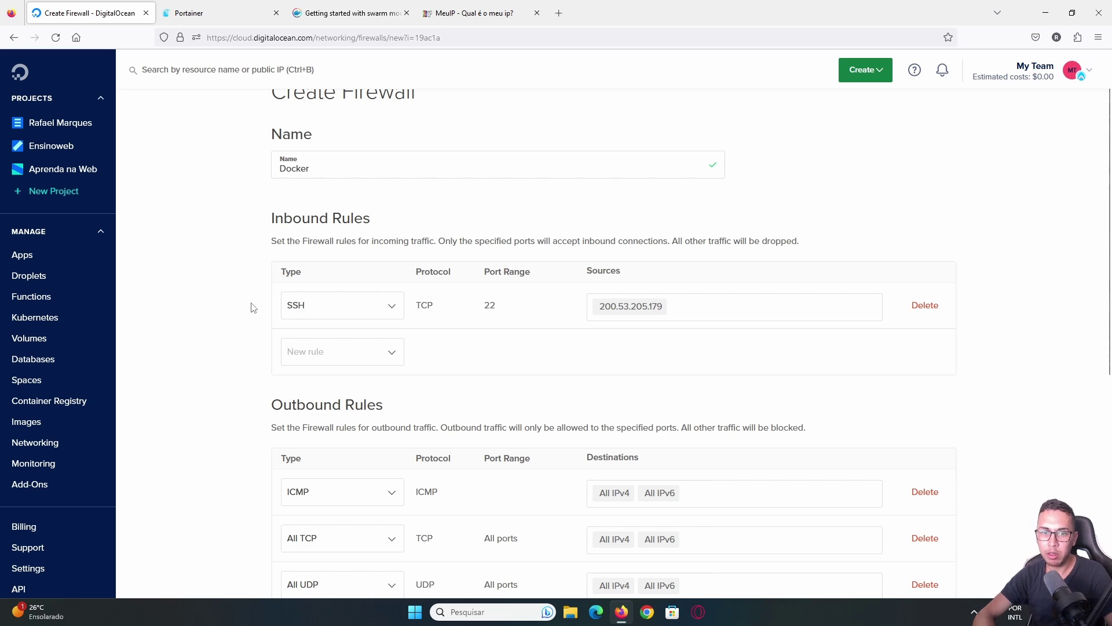
Add an inbound HTTP rule to the Docker firewall, keeping All IPv4 and All IPv6 as its sources.
{"action": "left_click", "coordinate": [381, 353]}
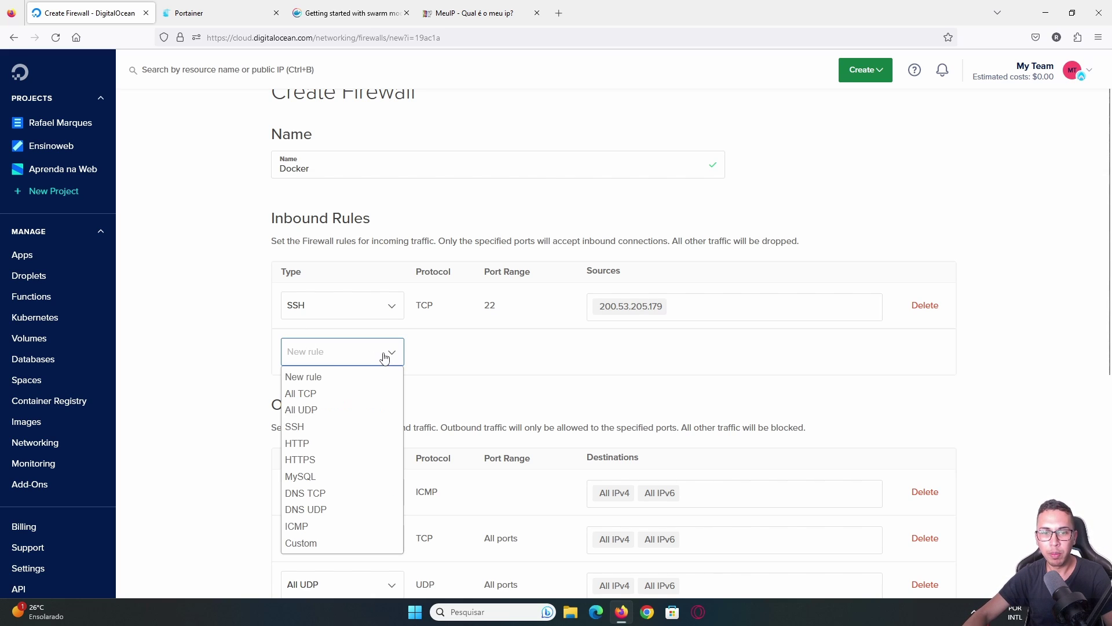
{"action": "left_click", "coordinate": [338, 442]}
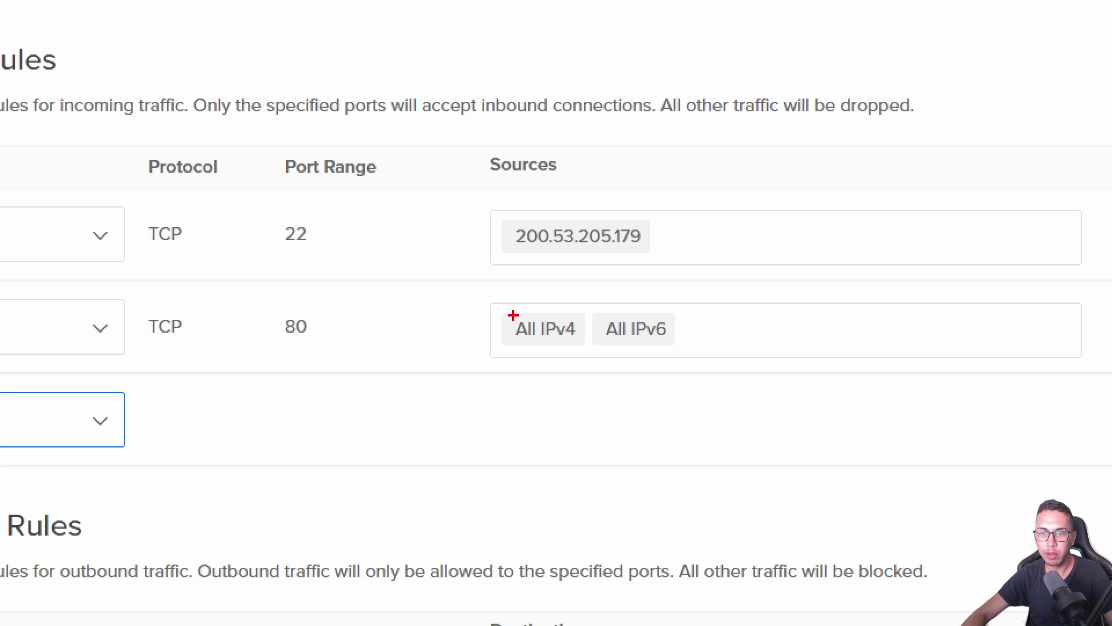
{"action": "mouse_move", "coordinate": [587, 339]}
{"action": "left_mouse_down"}
{"action": "mouse_move", "coordinate": [586, 352]}
{"action": "mouse_move", "coordinate": [643, 380]}
{"action": "mouse_move", "coordinate": [704, 306]}
{"action": "mouse_move", "coordinate": [488, 296]}
{"action": "left_mouse_up"}
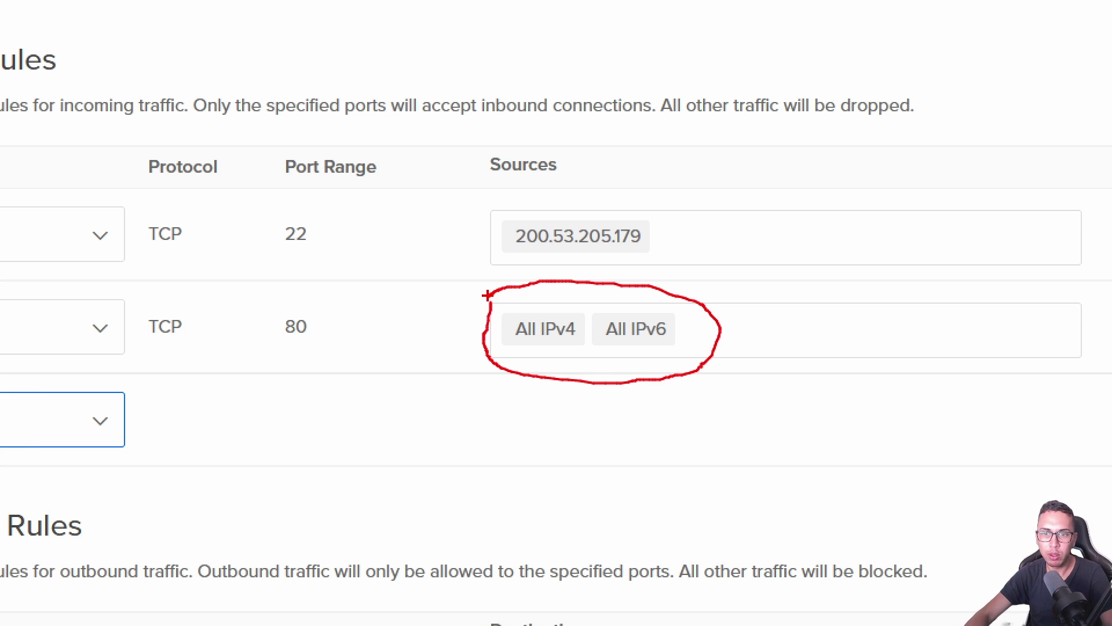
Add an inbound HTTPS rule to the Docker firewall, keeping All IPv4 and All IPv6 as its sources.
{"action": "left_click", "coordinate": [97, 421]}
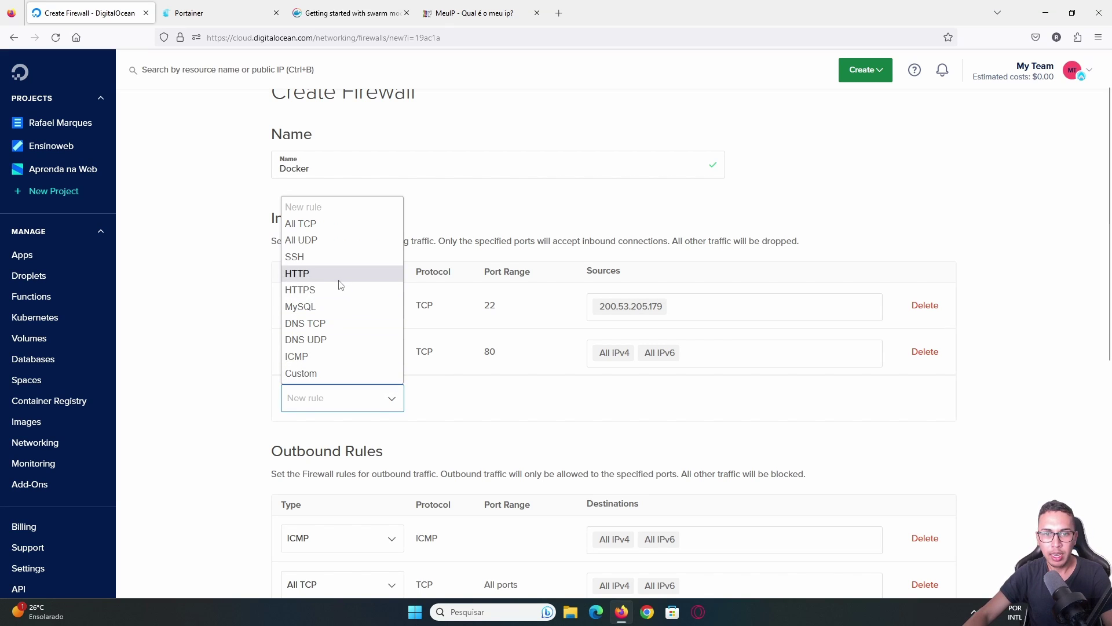
{"action": "left_click", "coordinate": [301, 293]}
{"action": "scroll", "coordinate": [261, 307], "scroll_direction": "down", "scroll_amount": 2}
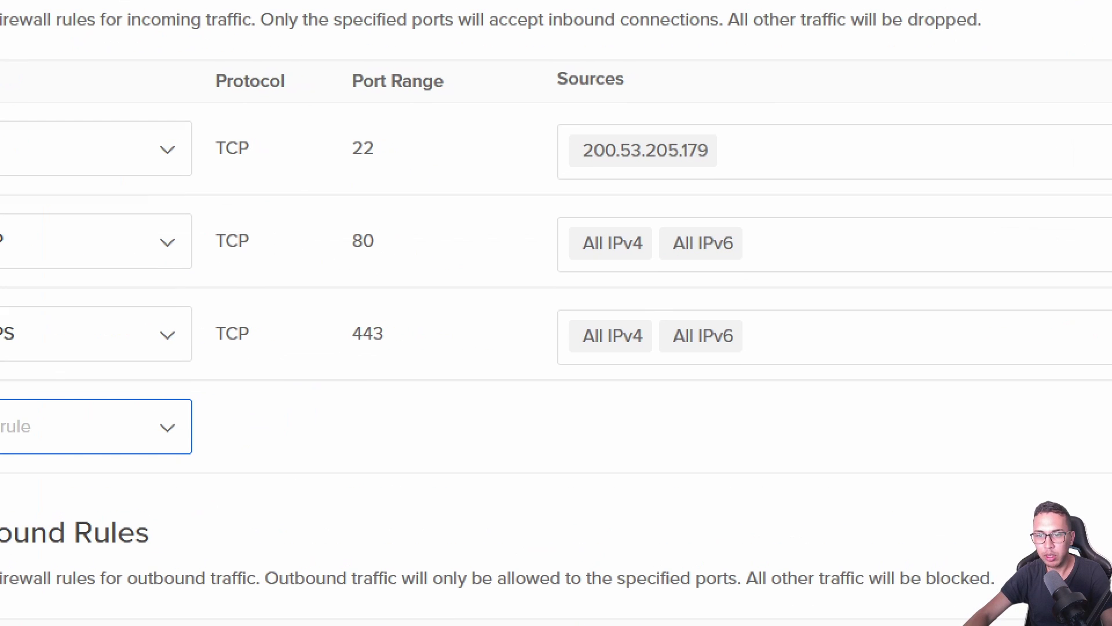
{"action": "mouse_move", "coordinate": [588, 329]}
{"action": "left_mouse_down"}
{"action": "mouse_move", "coordinate": [565, 335]}
{"action": "mouse_move", "coordinate": [631, 380]}
{"action": "mouse_move", "coordinate": [804, 313]}
{"action": "mouse_move", "coordinate": [565, 317]}
{"action": "left_mouse_up"}
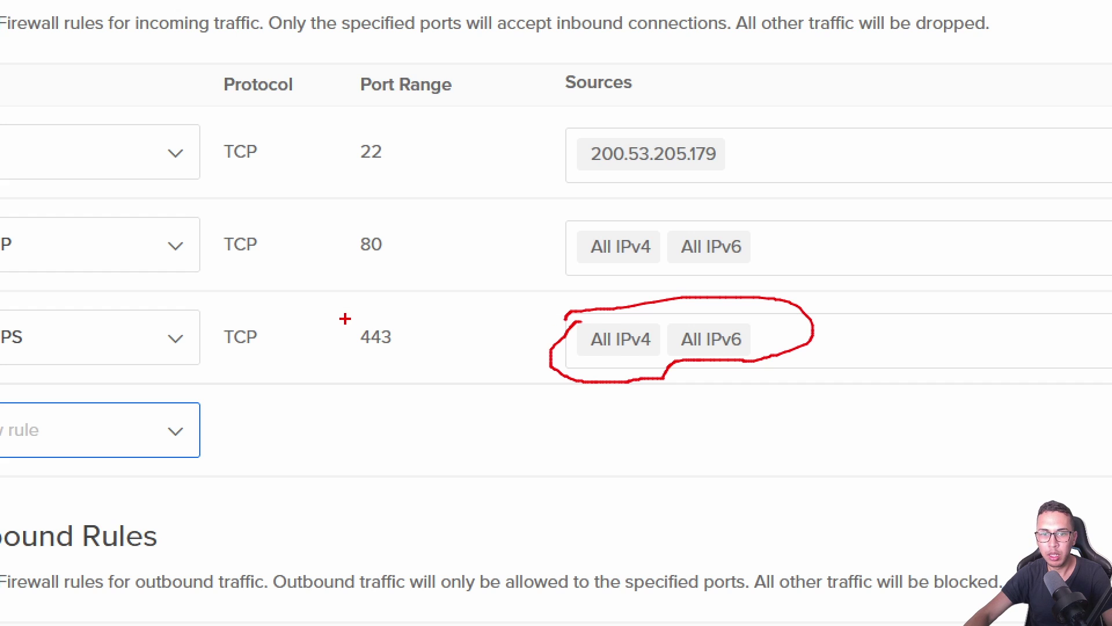
{"action": "mouse_move", "coordinate": [339, 224]}
{"action": "left_mouse_down"}
{"action": "mouse_move", "coordinate": [333, 276]}
{"action": "mouse_move", "coordinate": [406, 362]}
{"action": "mouse_move", "coordinate": [387, 216]}
{"action": "mouse_move", "coordinate": [331, 223]}
{"action": "left_mouse_up"}
{"action": "mouse_move", "coordinate": [353, 126]}
{"action": "left_mouse_down"}
{"action": "mouse_move", "coordinate": [349, 174]}
{"action": "mouse_move", "coordinate": [371, 129]}
{"action": "mouse_move", "coordinate": [353, 126]}
{"action": "left_mouse_up"}
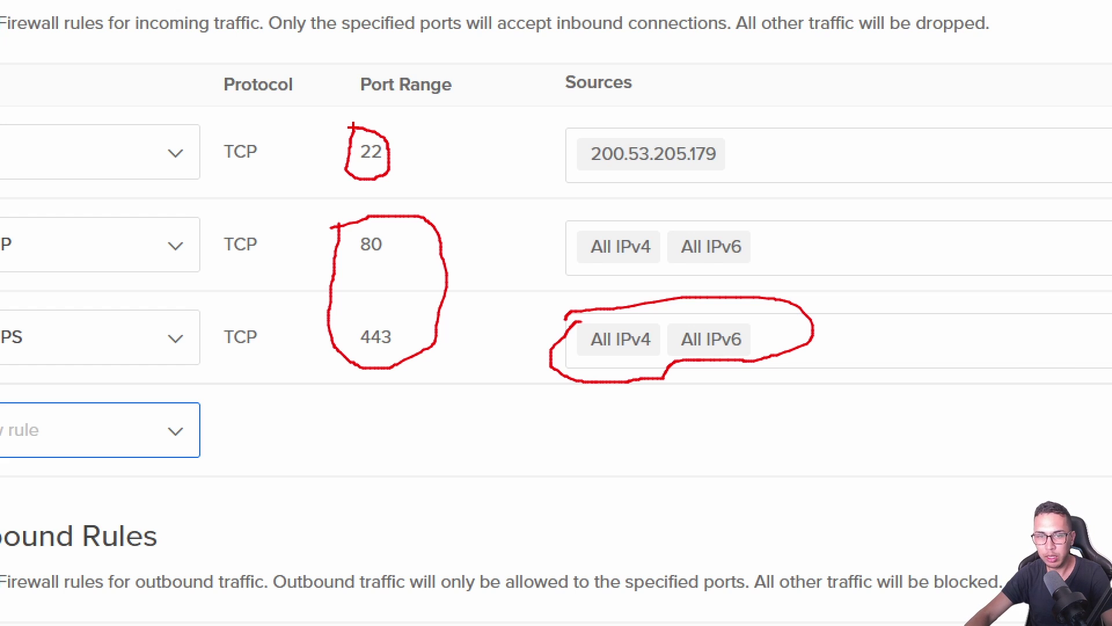
{"action": "key", "text": "Escape"}
{"action": "left_click", "coordinate": [228, 337]}
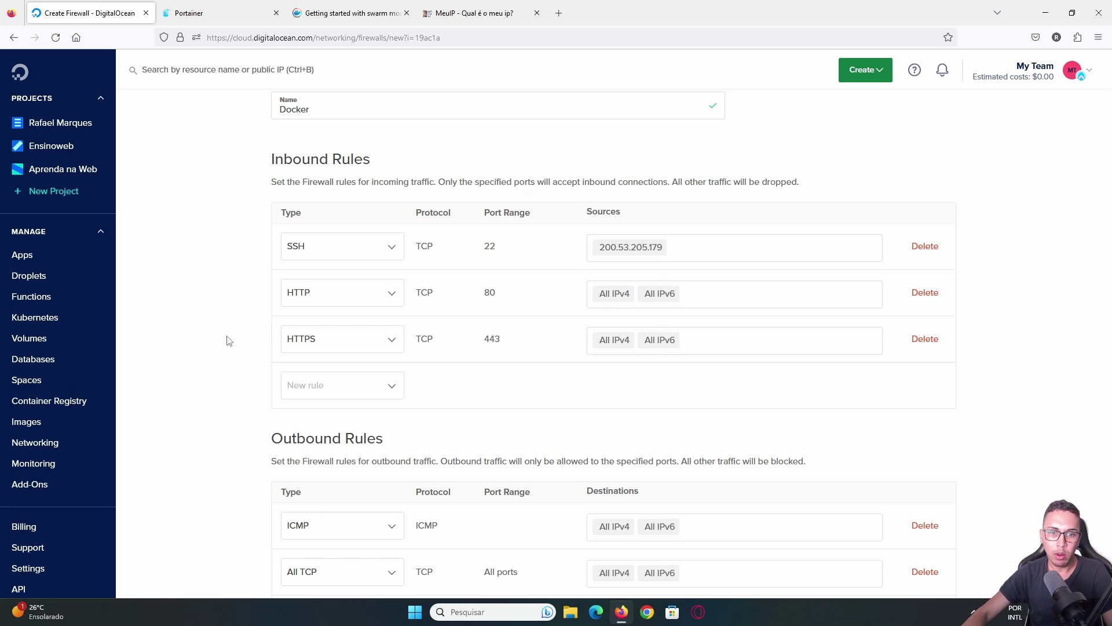
Look up the manager communication port in Docker's swarm tutorial and add a custom inbound TCP rule for port 2377 to the firewall.
{"action": "left_click_drag", "start_coordinate": [352, 7], "coordinate": [223, 7]}
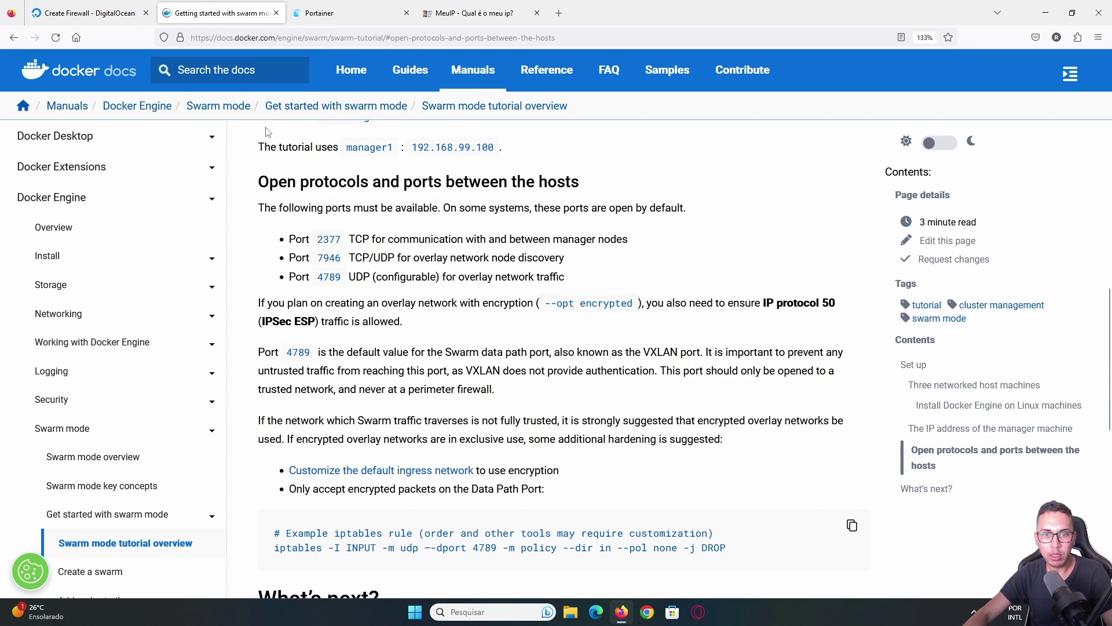
{"action": "left_click_drag", "start_coordinate": [318, 238], "coordinate": [341, 239]}
{"action": "left_click", "coordinate": [318, 238]}
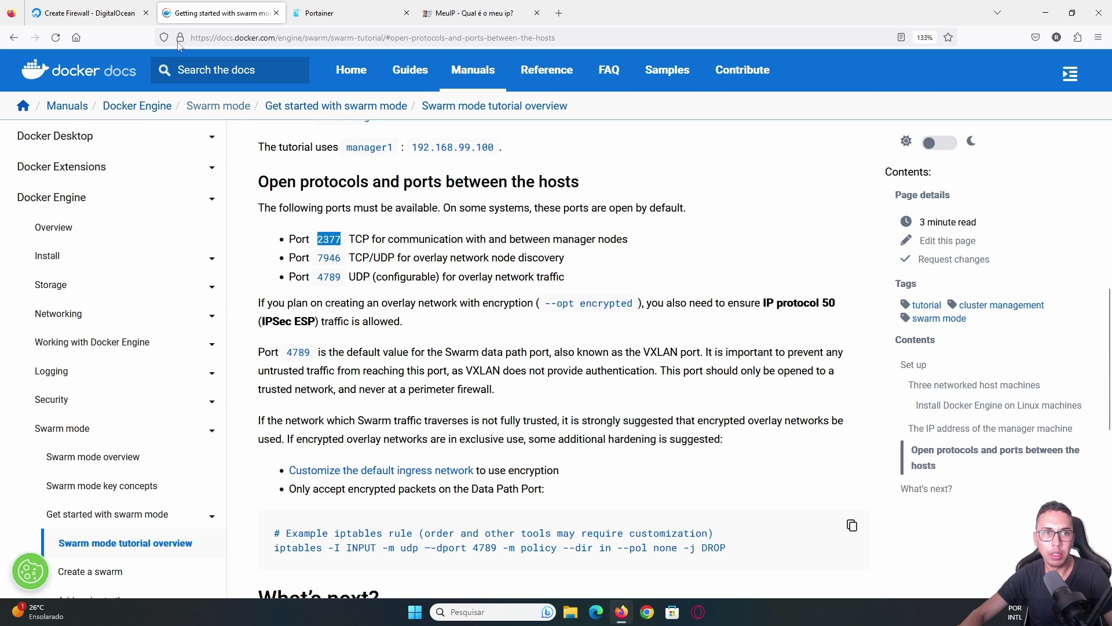
{"action": "left_click", "coordinate": [90, 13]}
{"action": "left_click", "coordinate": [360, 386]}
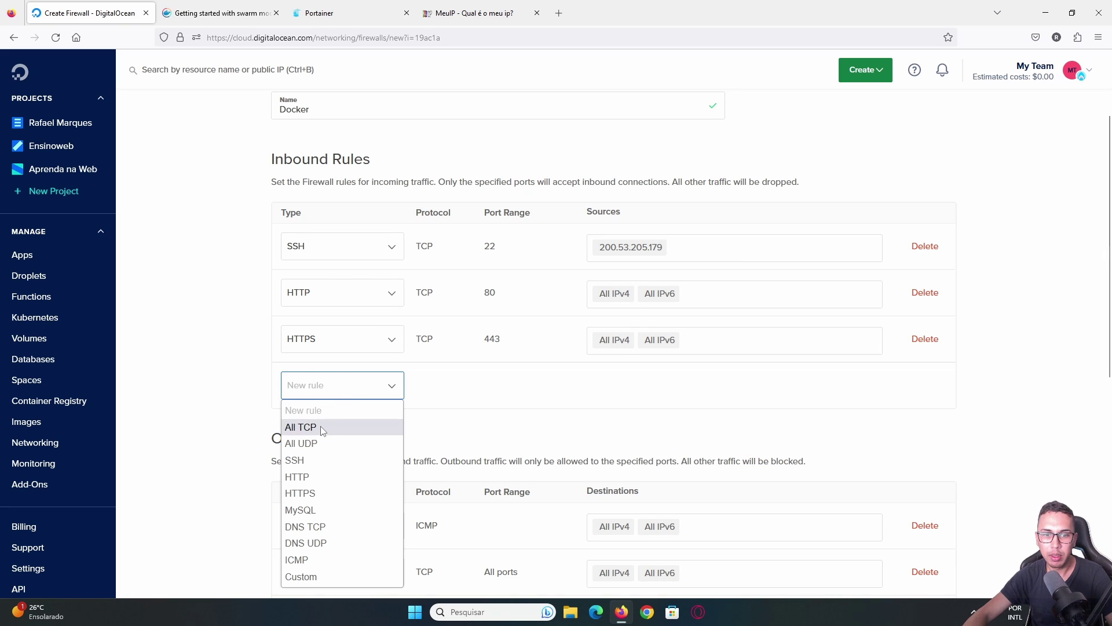
{"action": "left_click", "coordinate": [332, 574]}
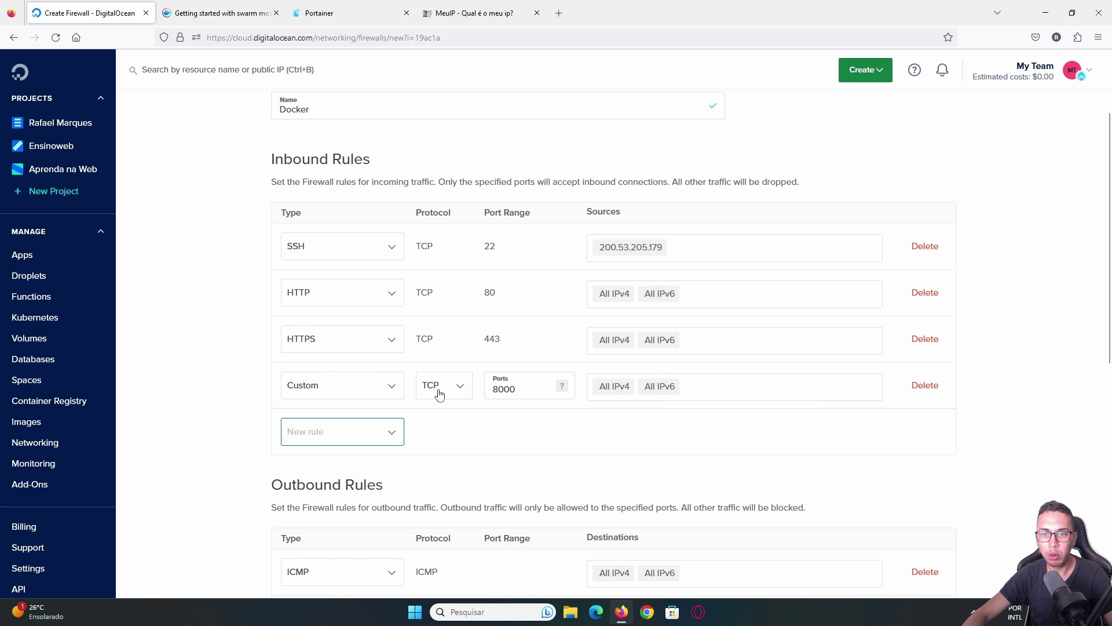
{"action": "double_click", "coordinate": [522, 390]}
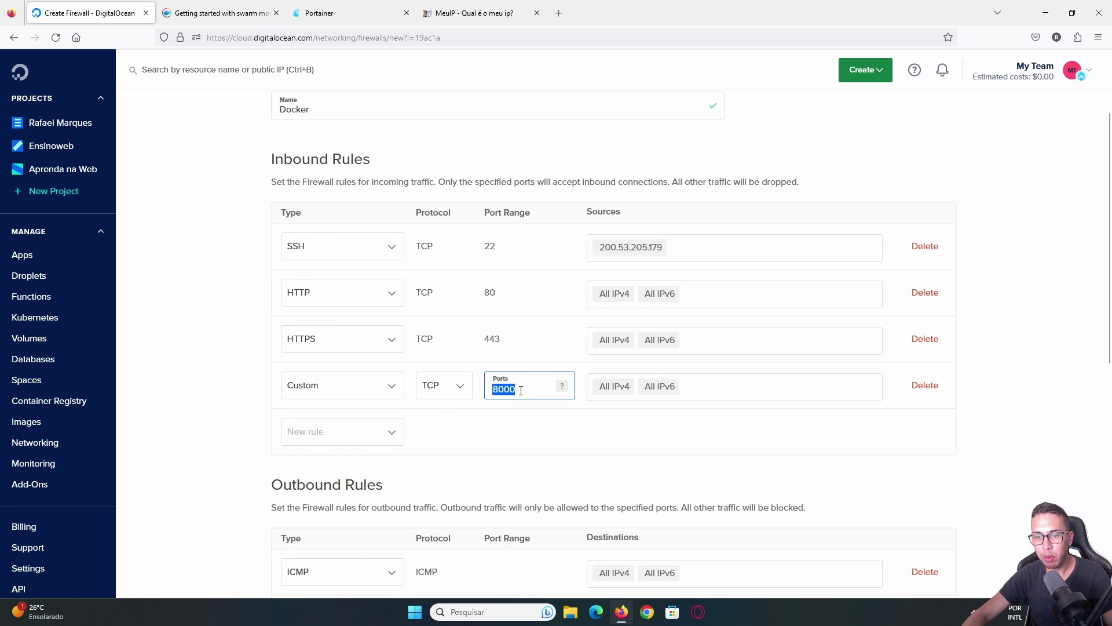
{"action": "type", "text": "2377"}
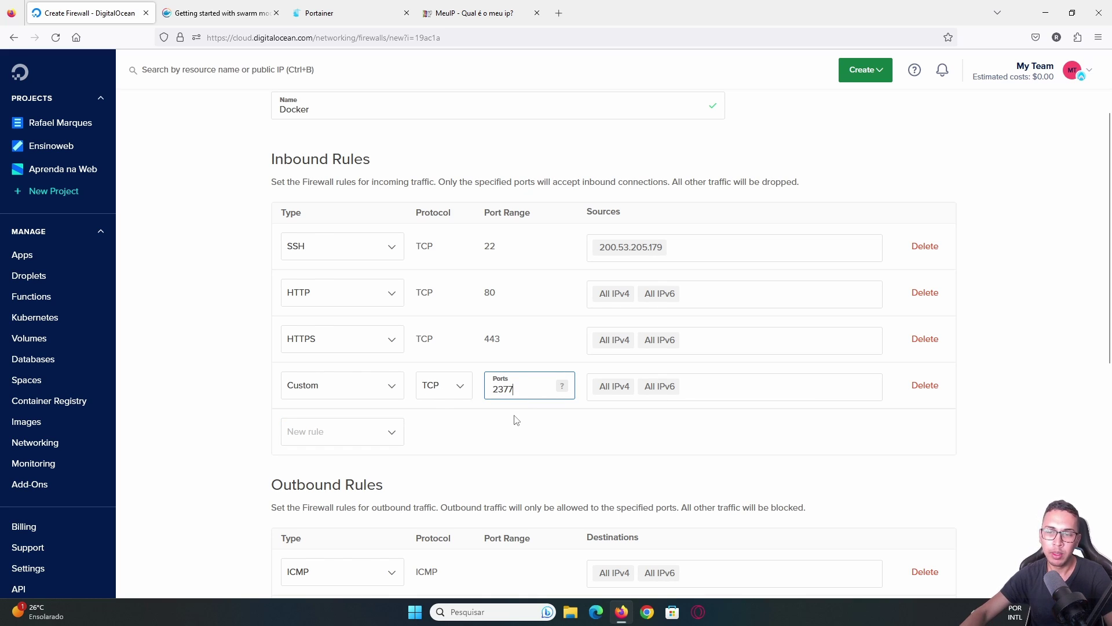
Replace the All IPv4 and All IPv6 sources of the port 2377 rule with the droplet manager-do.aprendanaweb.com.
{"action": "left_click", "coordinate": [792, 387]}
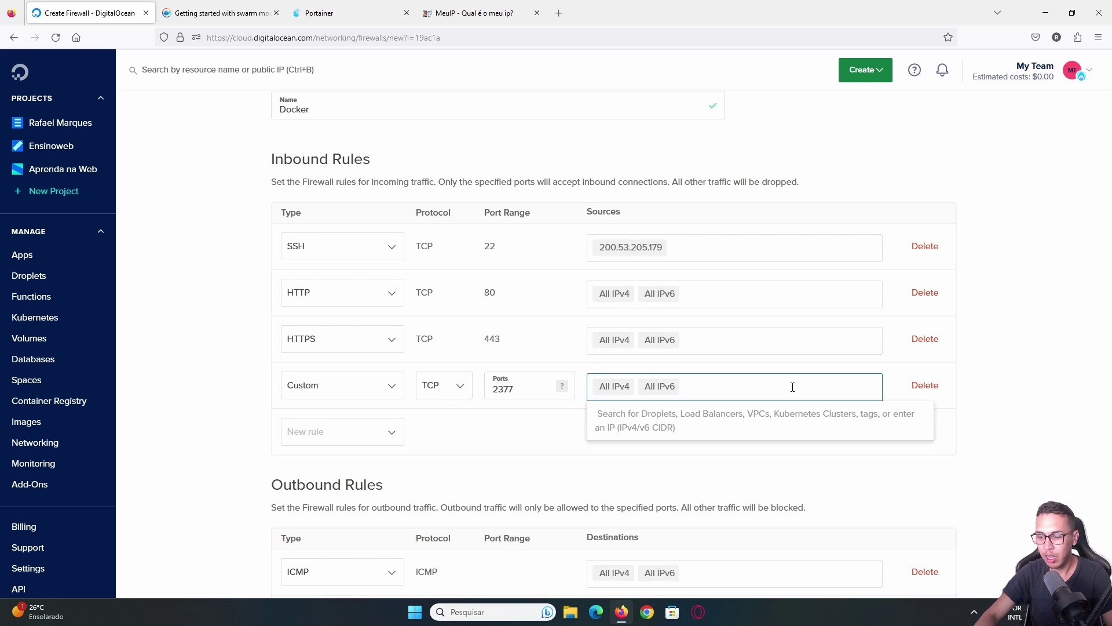
{"action": "key", "text": "BackSpace"}
{"action": "key", "text": "BackSpace"}
{"action": "key", "text": "BackSpace"}
{"action": "key", "text": "BackSpace"}
{"action": "key", "text": "BackSpace"}
{"action": "key", "text": "BackSpace"}
{"action": "key", "text": "BackSpace"}
{"action": "key", "text": "BackSpace"}
{"action": "key", "text": "BackSpace"}
{"action": "key", "text": "BackSpace"}
{"action": "key", "text": "BackSpace"}
{"action": "key", "text": "BackSpace"}
{"action": "key", "text": "BackSpace"}
{"action": "key", "text": "BackSpace"}
{"action": "key", "text": "BackSpace"}
{"action": "key", "text": "BackSpace"}
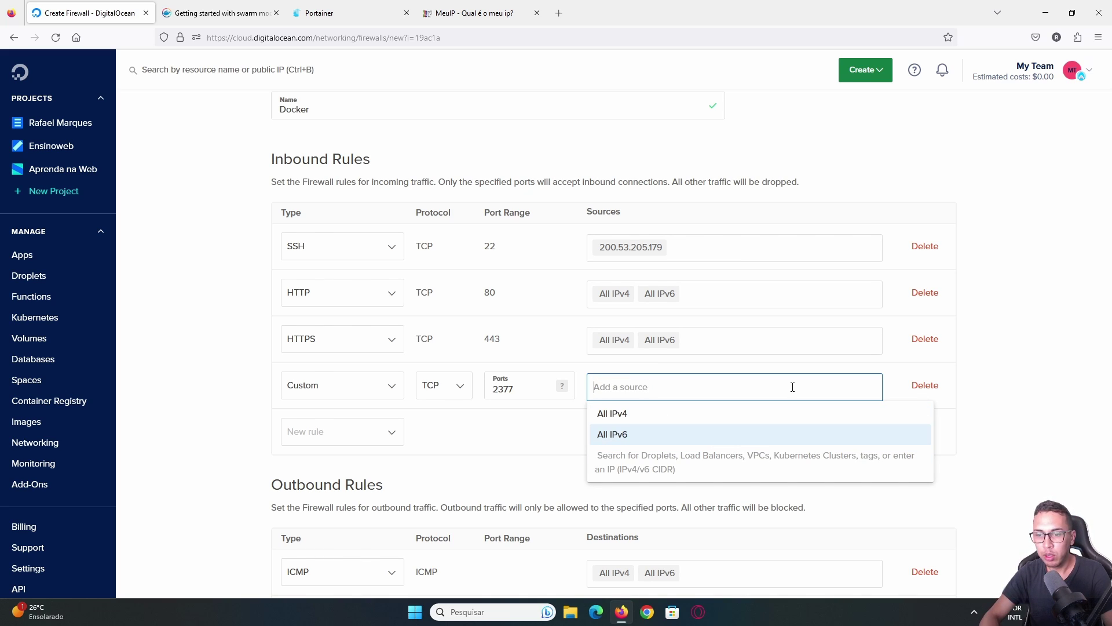
{"action": "type", "text": "do"}
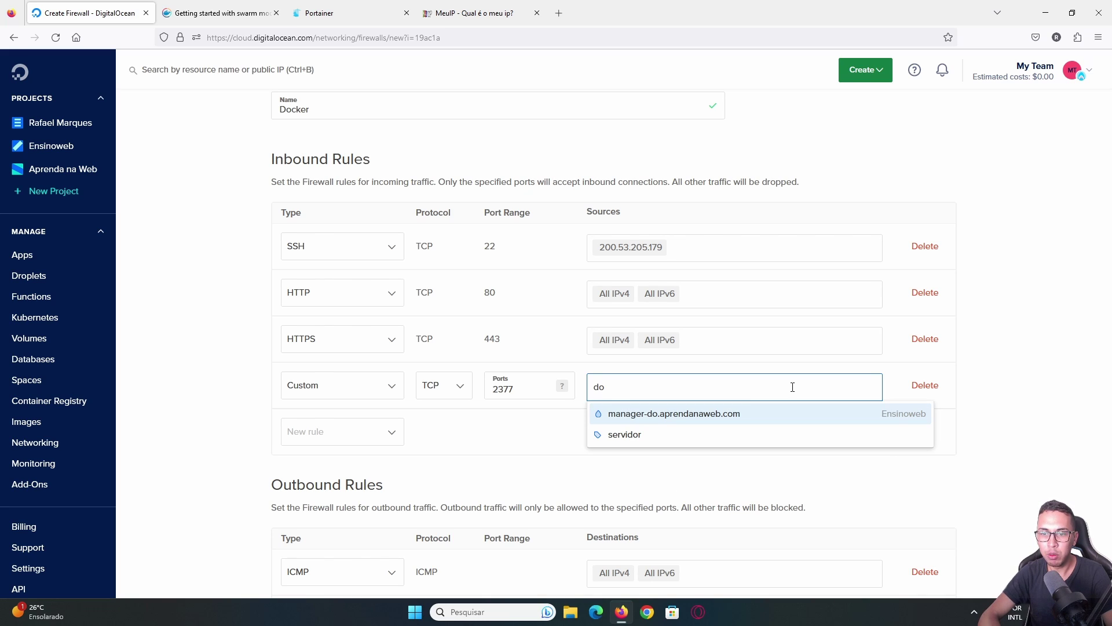
{"action": "left_click", "coordinate": [697, 414]}
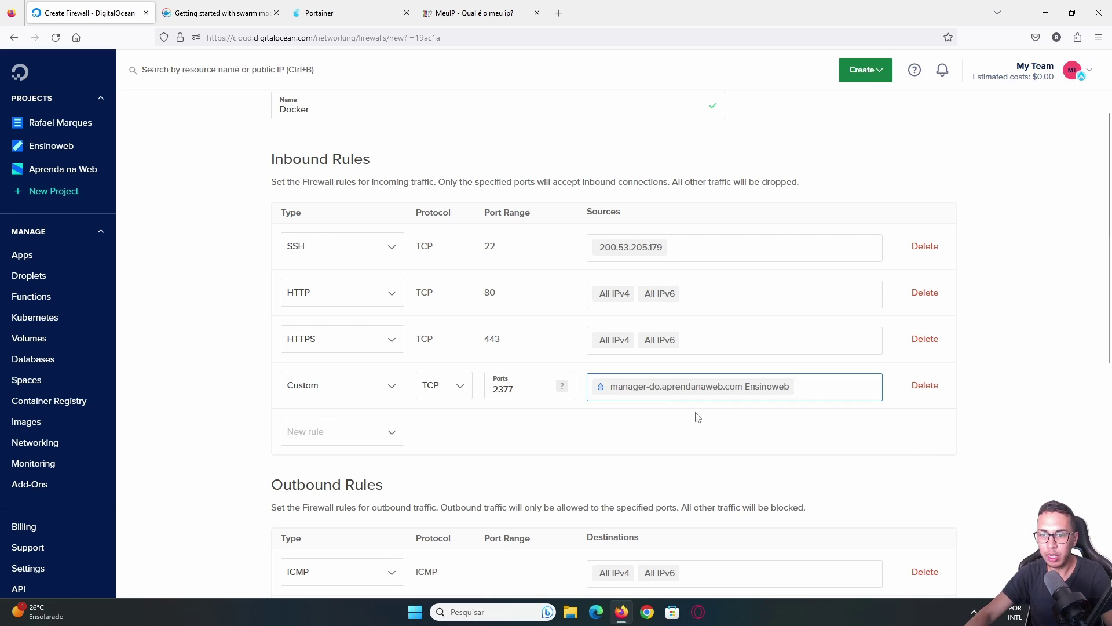
{"action": "left_click", "coordinate": [1009, 396]}
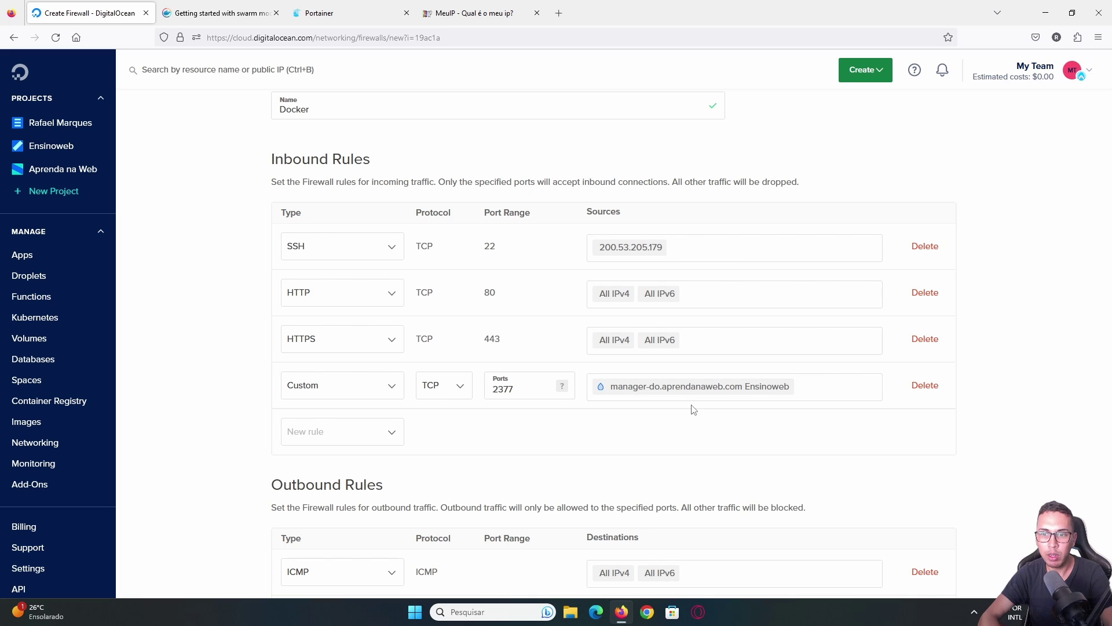
{"action": "left_click", "coordinate": [825, 386]}
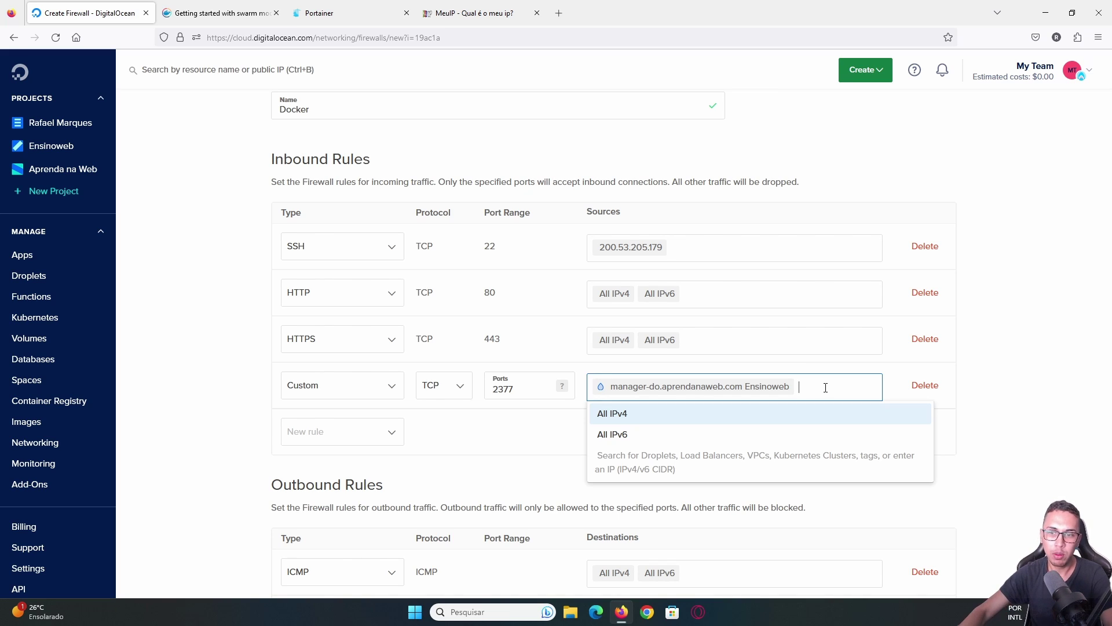
{"action": "left_click", "coordinate": [1000, 398]}
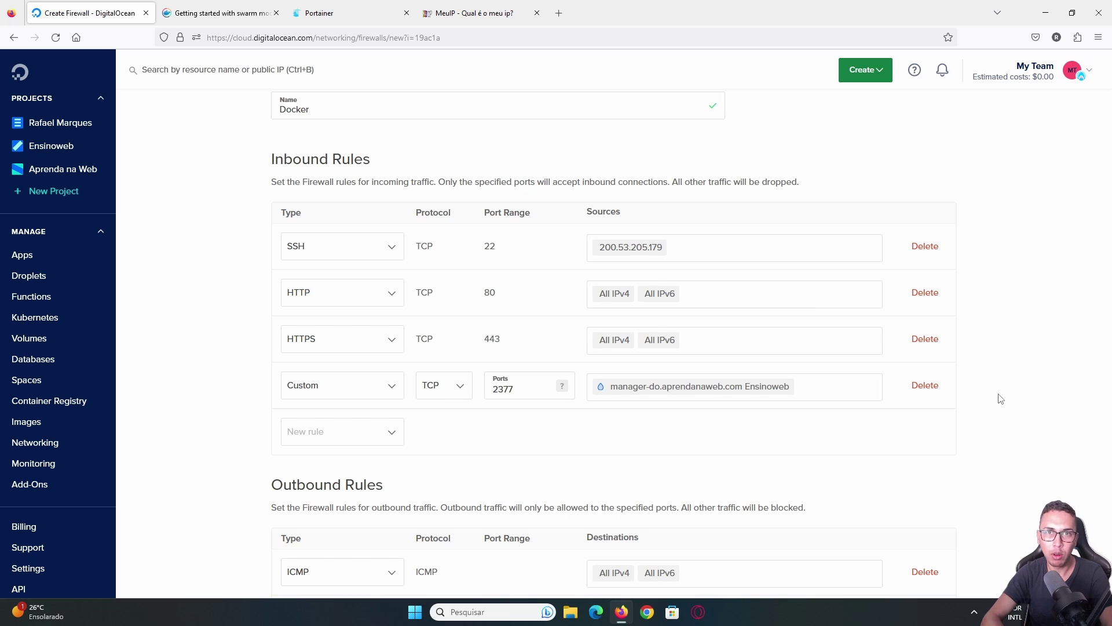
{"action": "left_click", "coordinate": [836, 389]}
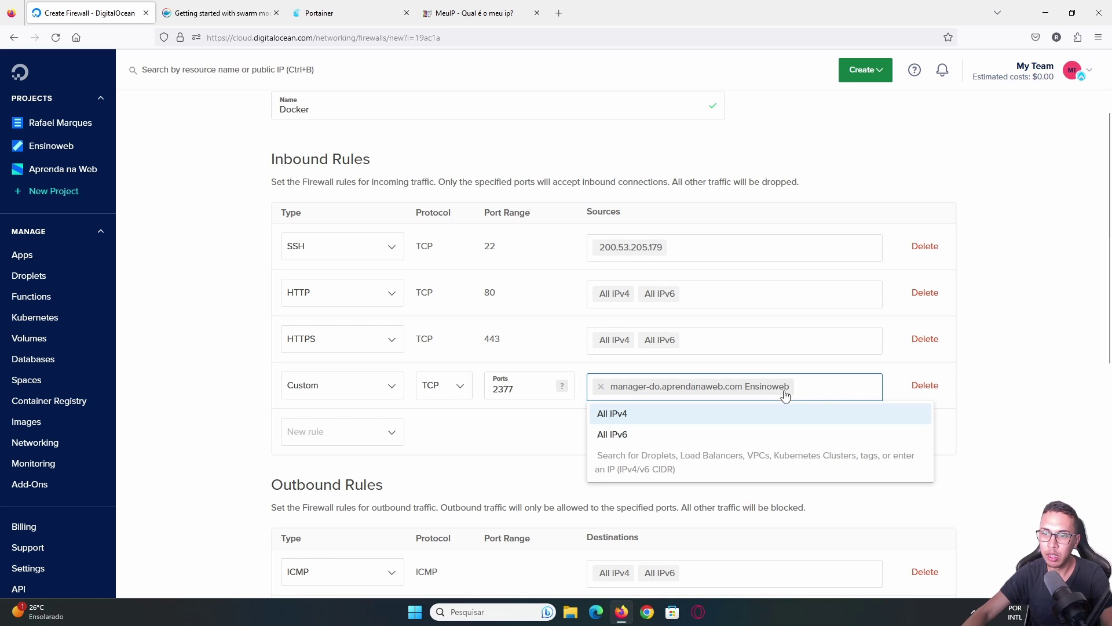
{"action": "left_click", "coordinate": [1012, 367]}
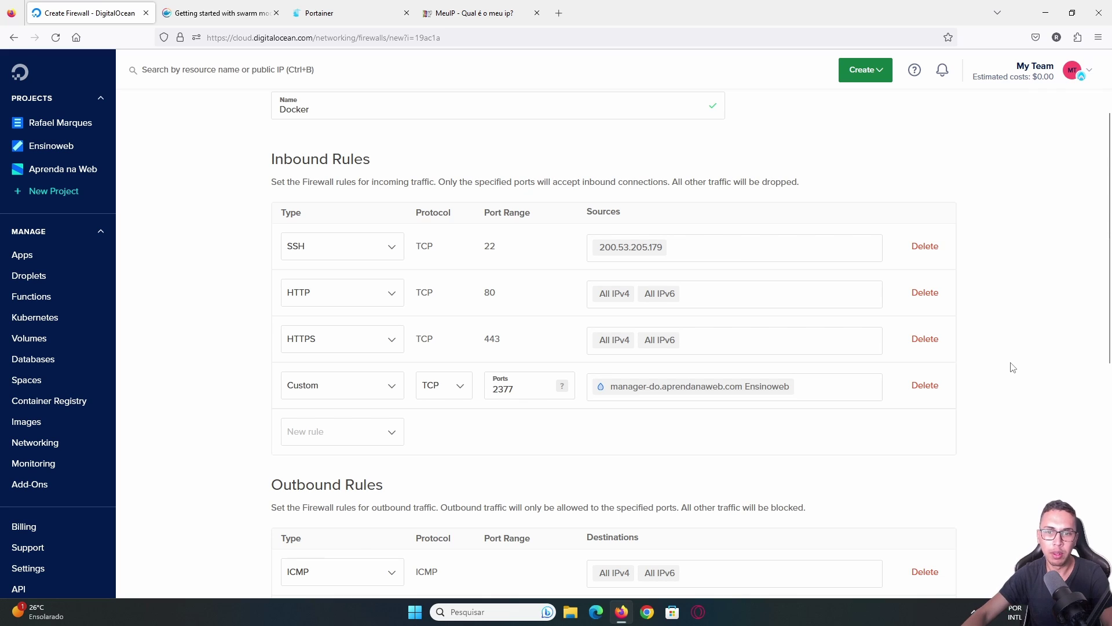
Look up the node discovery port in Docker's swarm tutorial and add a custom inbound TCP rule for port 7946 to the firewall.
{"action": "left_click", "coordinate": [223, 13]}
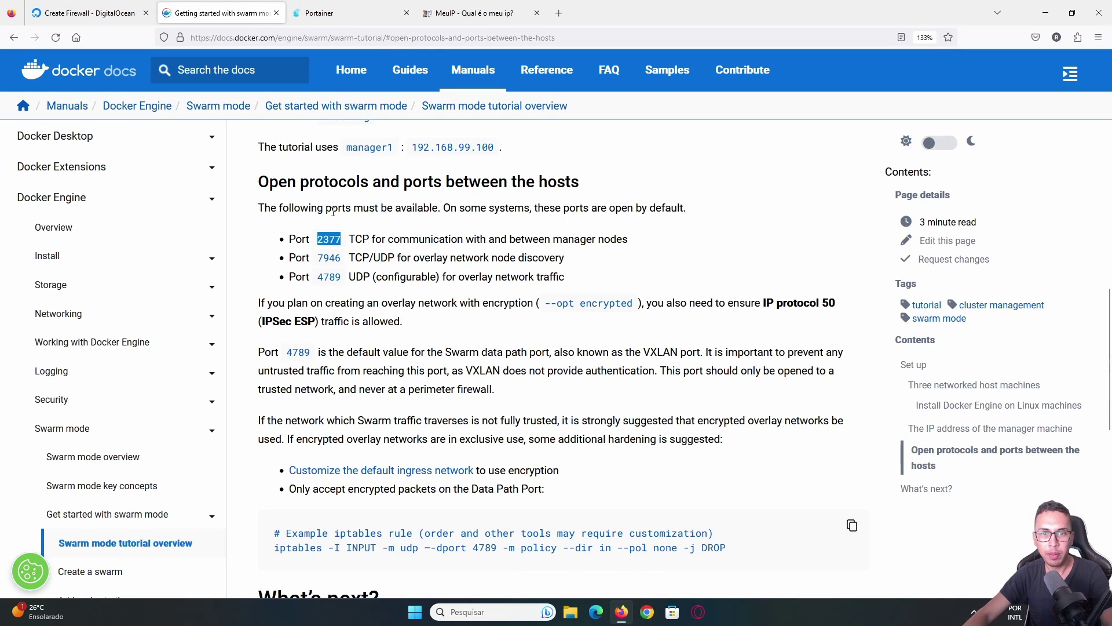
{"action": "left_click_drag", "start_coordinate": [341, 257], "coordinate": [318, 258]}
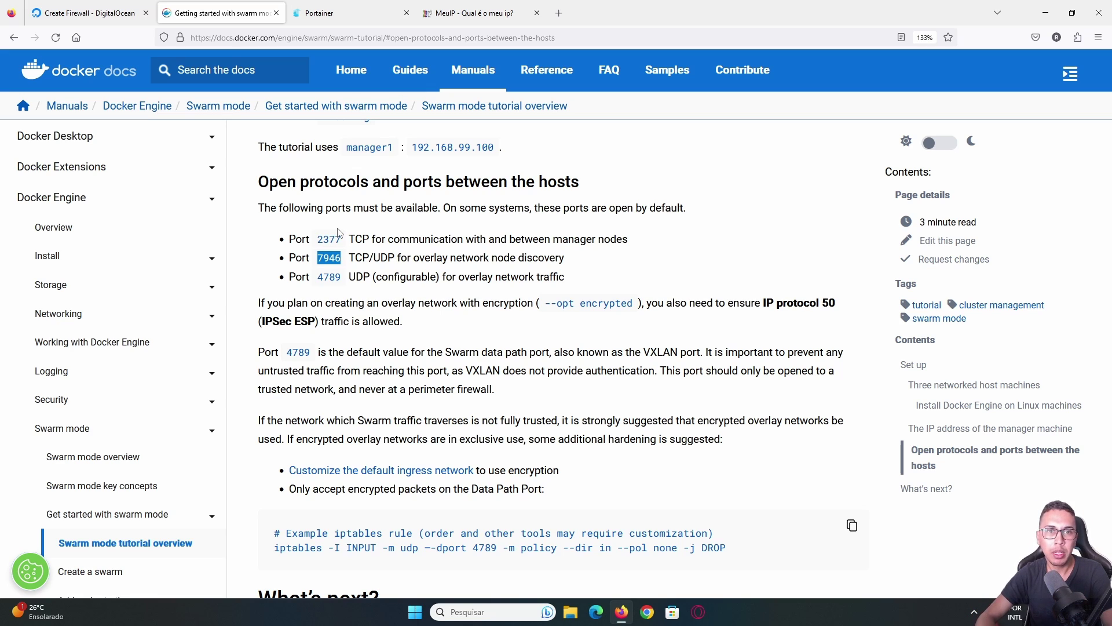
{"action": "left_click", "coordinate": [116, 13]}
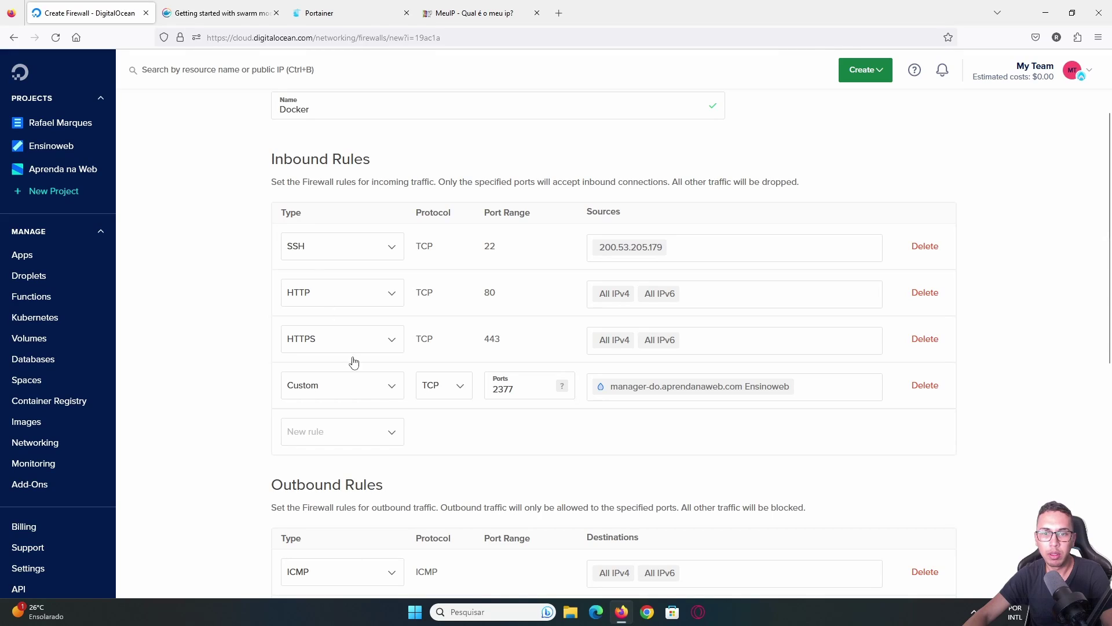
{"action": "left_click", "coordinate": [373, 432]}
{"action": "left_click", "coordinate": [356, 408]}
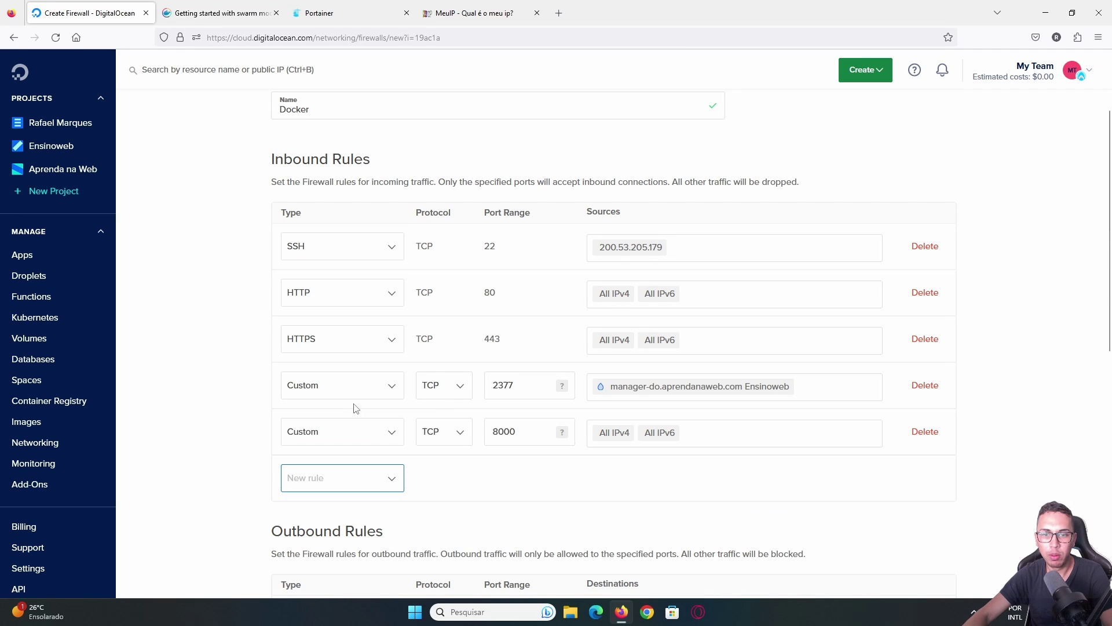
{"action": "double_click", "coordinate": [504, 434]}
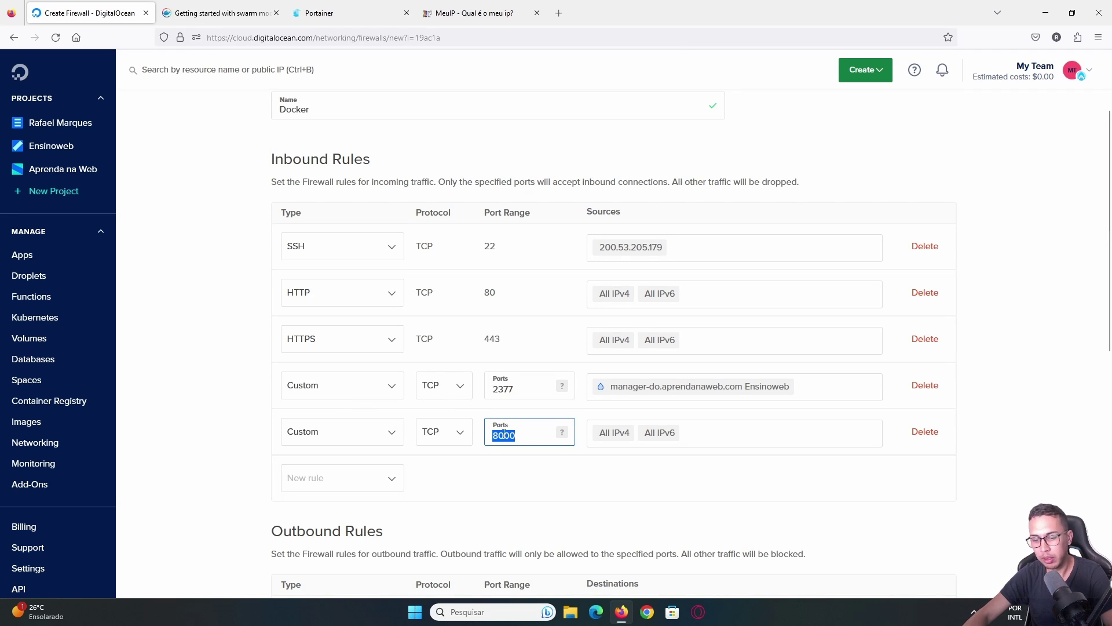
{"action": "type", "text": "7946"}
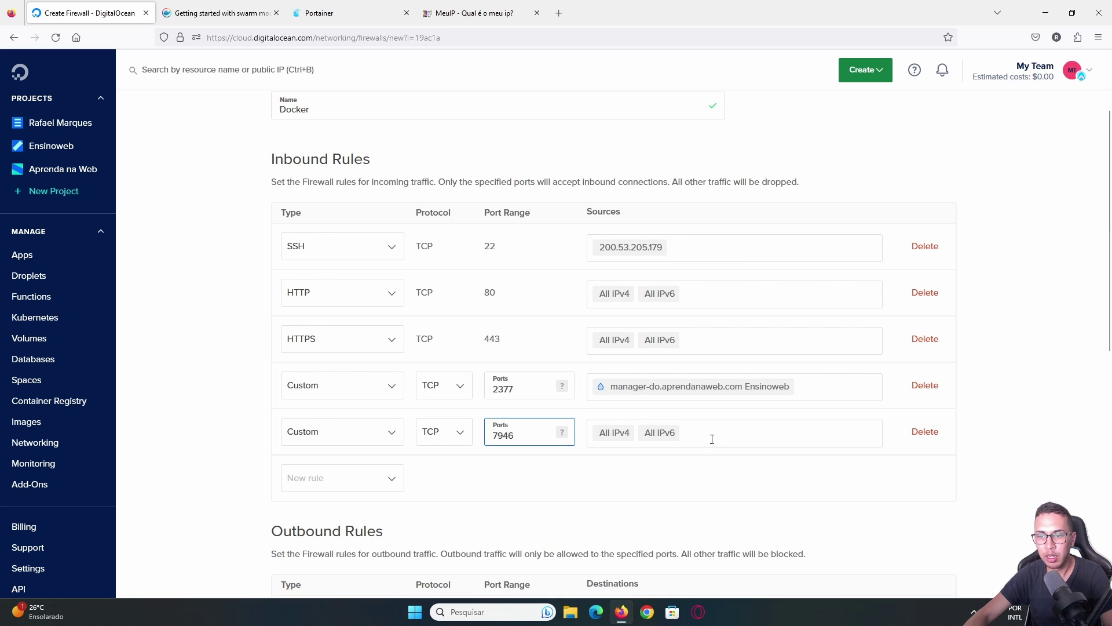
Replace the All IPv4 and All IPv6 sources of the port 7946 TCP rule with the droplet manager-do.aprendanaweb.com.
{"action": "left_click", "coordinate": [712, 435]}
{"action": "key", "text": "BackSpace"}
{"action": "key", "text": "BackSpace"}
{"action": "key", "text": "BackSpace"}
{"action": "key", "text": "BackSpace"}
{"action": "key", "text": "BackSpace"}
{"action": "key", "text": "BackSpace"}
{"action": "key", "text": "BackSpace"}
{"action": "key", "text": "BackSpace"}
{"action": "key", "text": "BackSpace"}
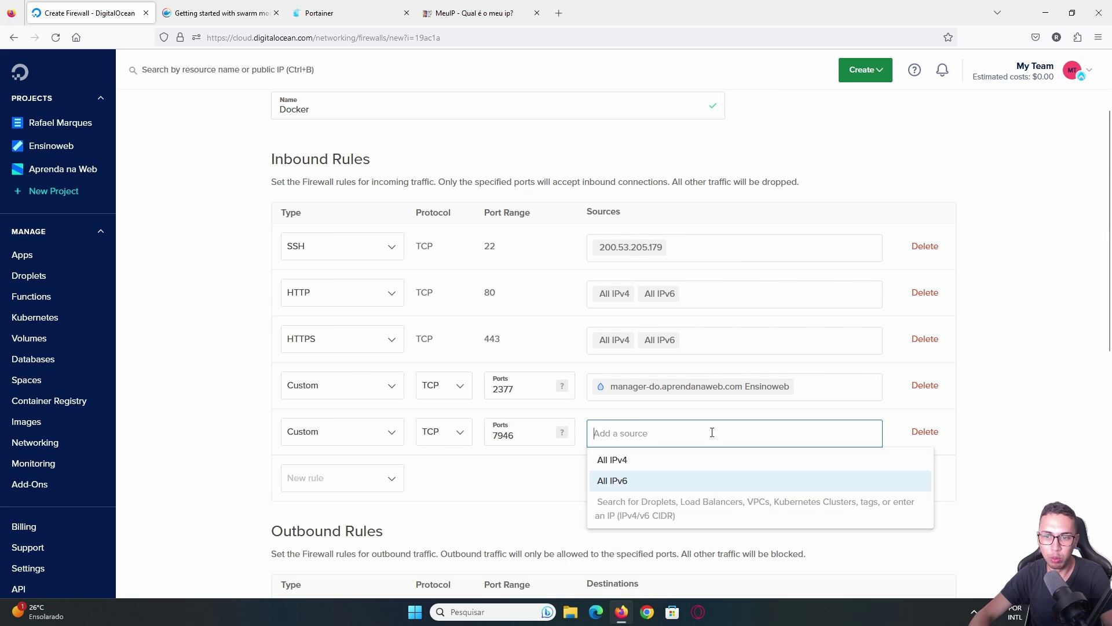
{"action": "type", "text": "m"}
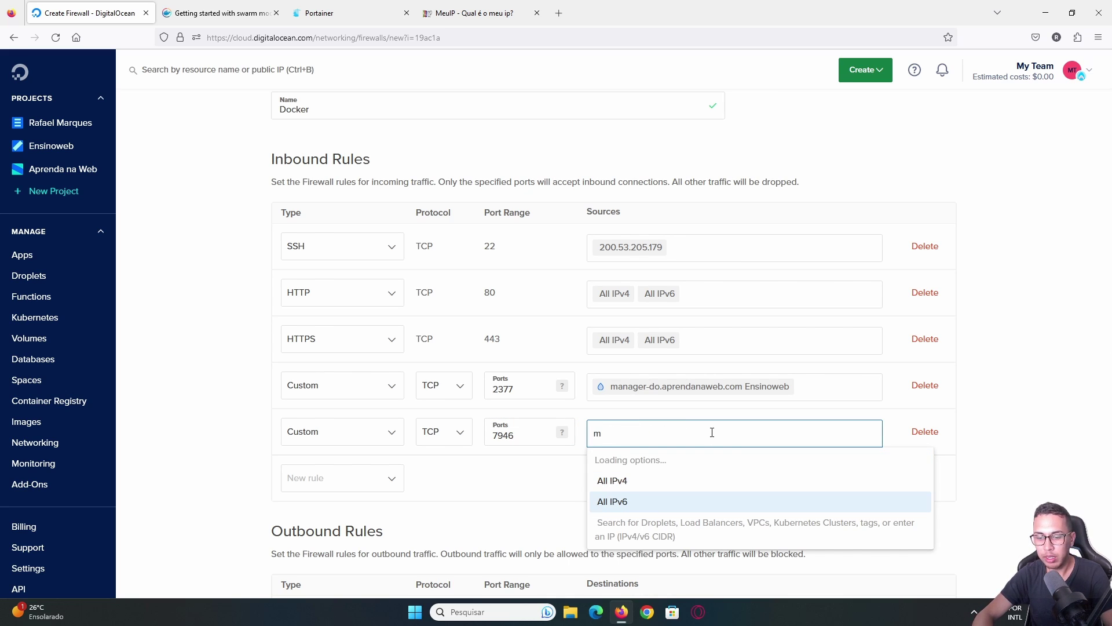
{"action": "type", "text": "ang"}
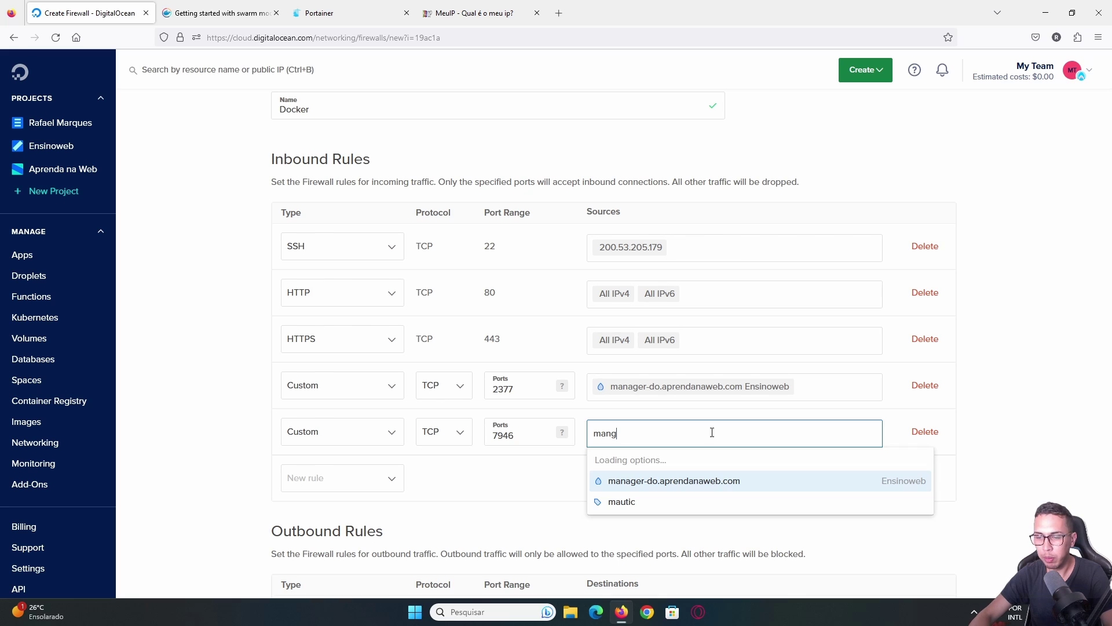
{"action": "key", "text": "Return"}
{"action": "key", "text": "BackSpace"}
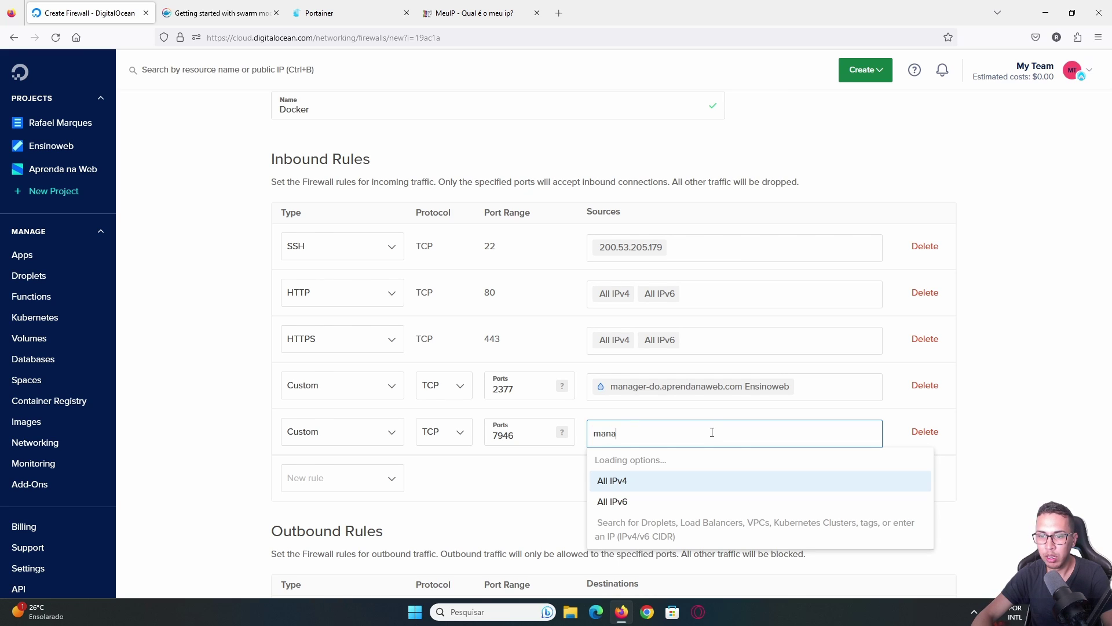
{"action": "key", "text": "BackSpace"}
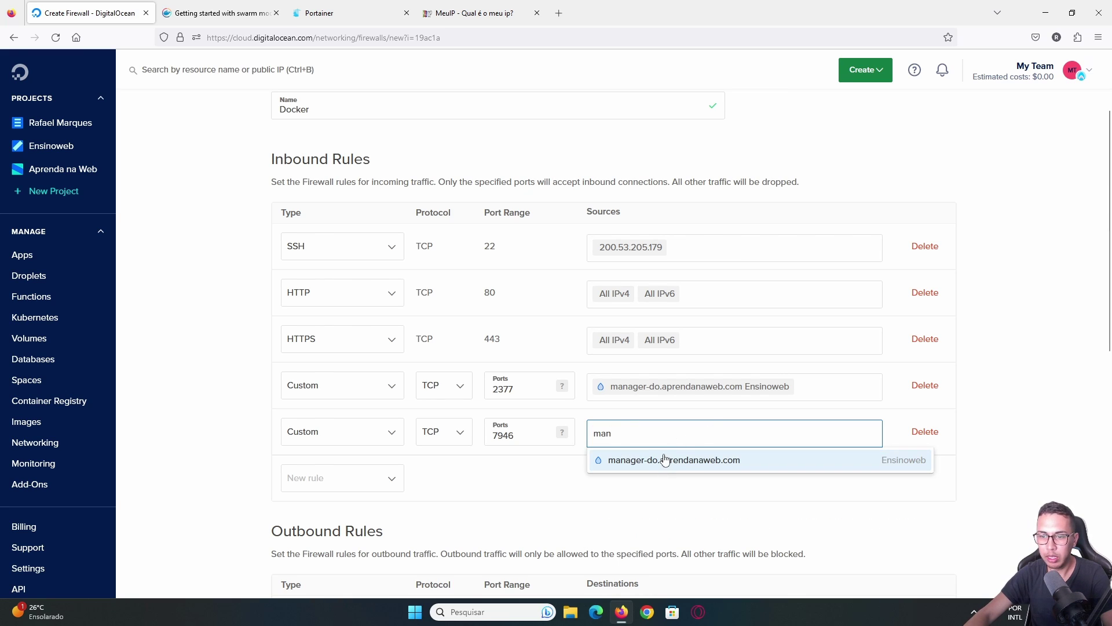
{"action": "left_click", "coordinate": [665, 460]}
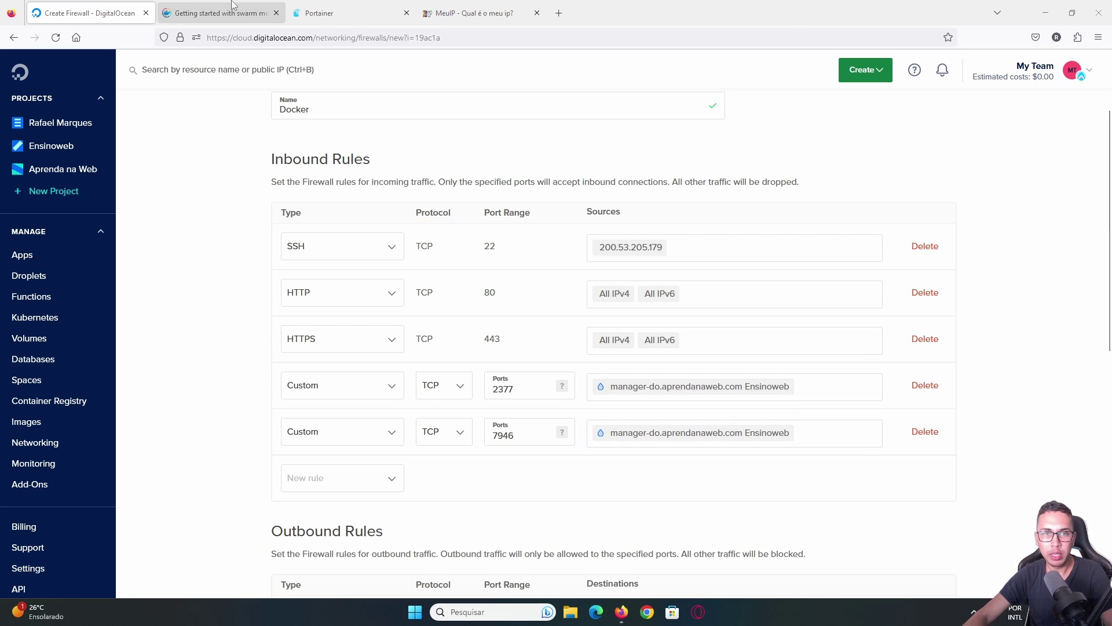
Check the node discovery protocols in Docker's swarm tutorial and add a custom inbound UDP rule for port 7946 to the firewall.
{"action": "left_click", "coordinate": [219, 13]}
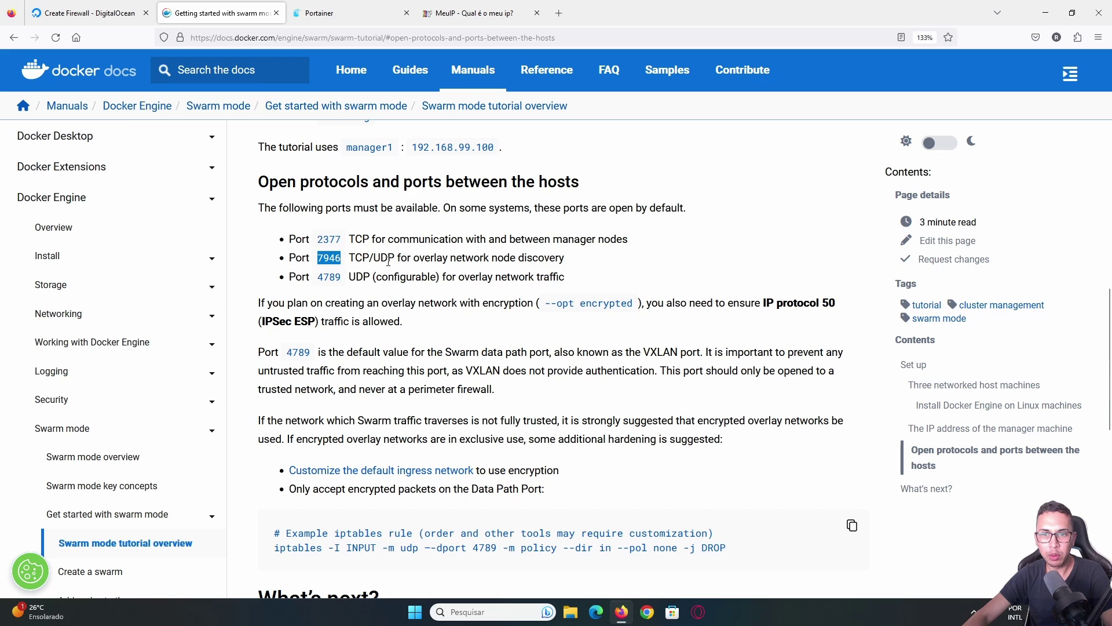
{"action": "left_click", "coordinate": [120, 13]}
{"action": "left_click", "coordinate": [330, 481]}
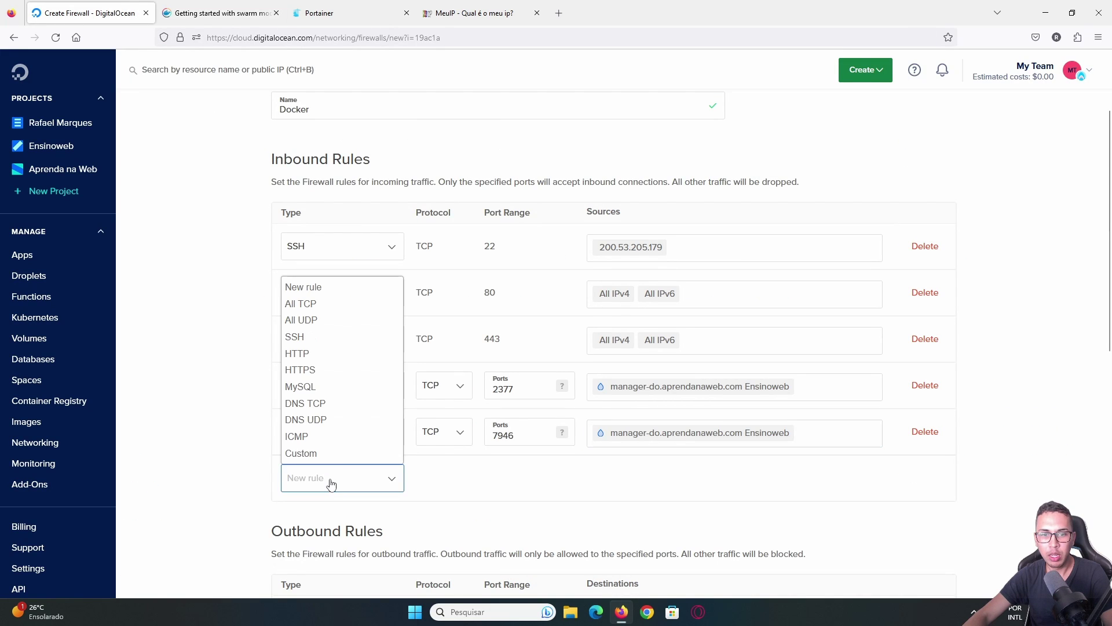
{"action": "left_click", "coordinate": [338, 453]}
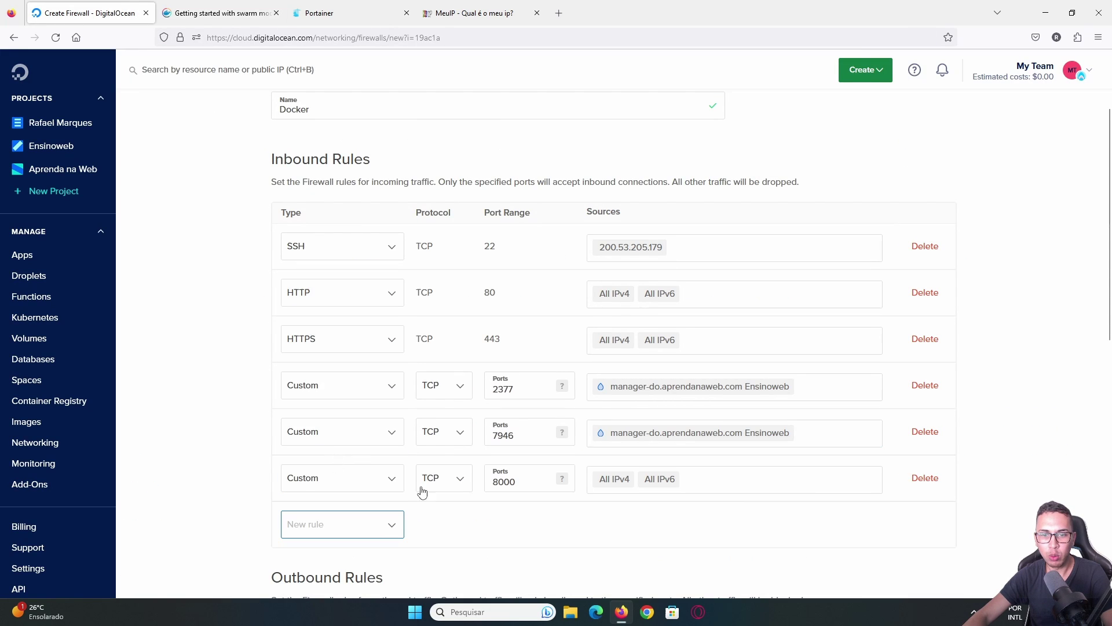
{"action": "left_click", "coordinate": [451, 478]}
{"action": "left_click", "coordinate": [442, 523]}
{"action": "double_click", "coordinate": [522, 481]}
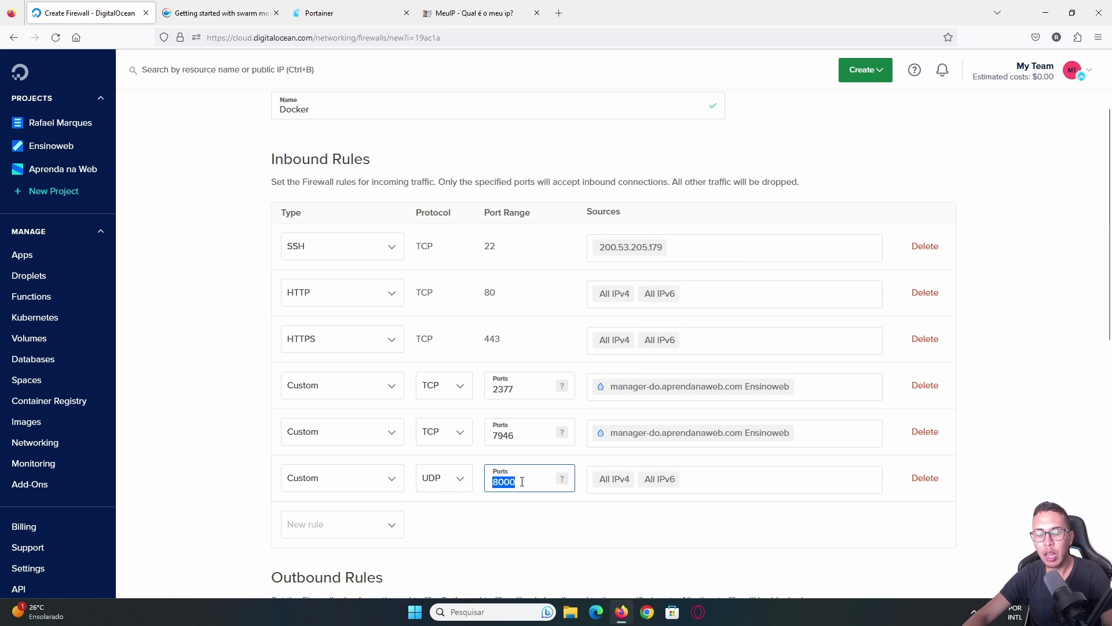
{"action": "type", "text": "7946"}
Replace the All IPv4 and All IPv6 sources of the port 7946 UDP rule with the droplet manager-do.aprendanaweb.com.
{"action": "left_click", "coordinate": [707, 479]}
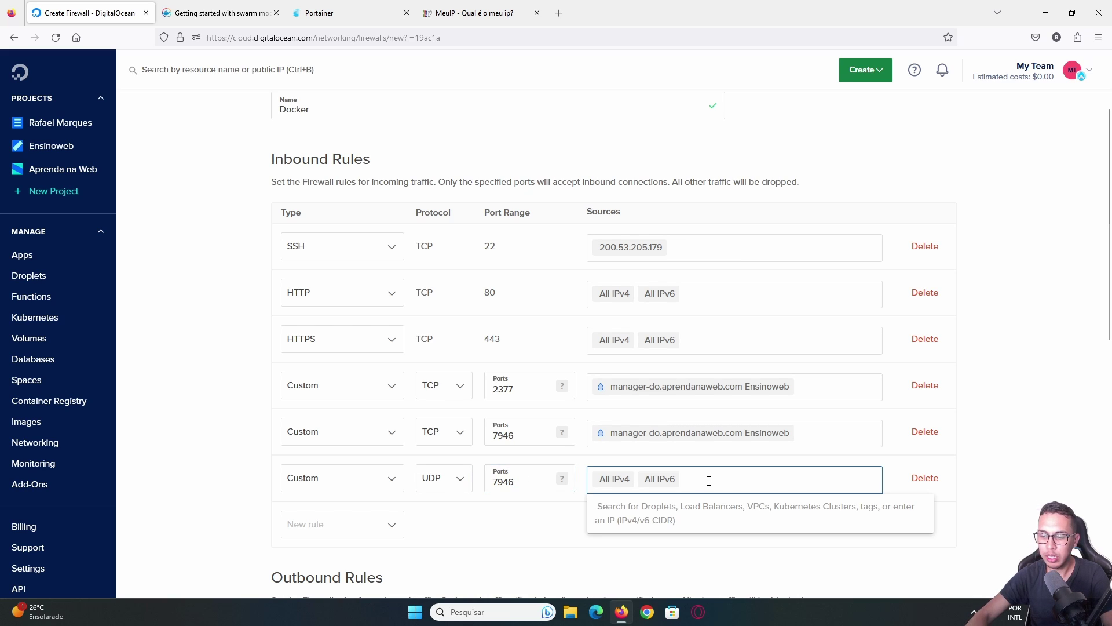
{"action": "key", "text": "BackSpace"}
{"action": "key", "text": "BackSpace"}
{"action": "key", "text": "BackSpace"}
{"action": "key", "text": "BackSpace"}
{"action": "key", "text": "BackSpace"}
{"action": "key", "text": "BackSpace"}
{"action": "key", "text": "BackSpace"}
{"action": "key", "text": "BackSpace"}
{"action": "key", "text": "BackSpace"}
{"action": "key", "text": "BackSpace"}
{"action": "key", "text": "BackSpace"}
{"action": "key", "text": "BackSpace"}
{"action": "key", "text": "BackSpace"}
{"action": "key", "text": "BackSpace"}
{"action": "key", "text": "BackSpace"}
{"action": "key", "text": "BackSpace"}
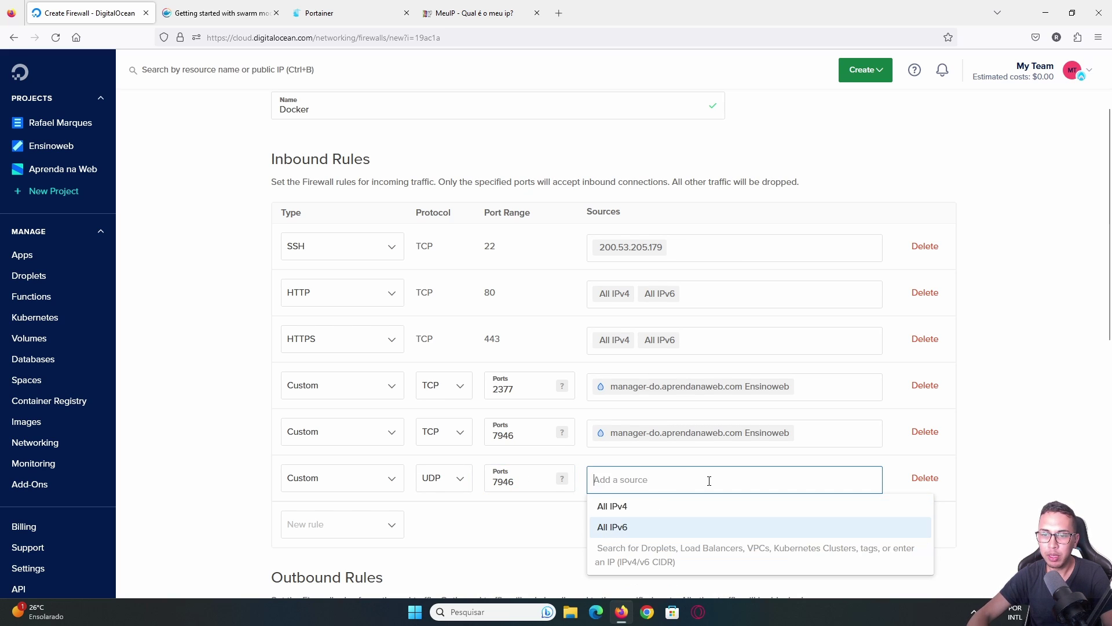
{"action": "type", "text": "man"}
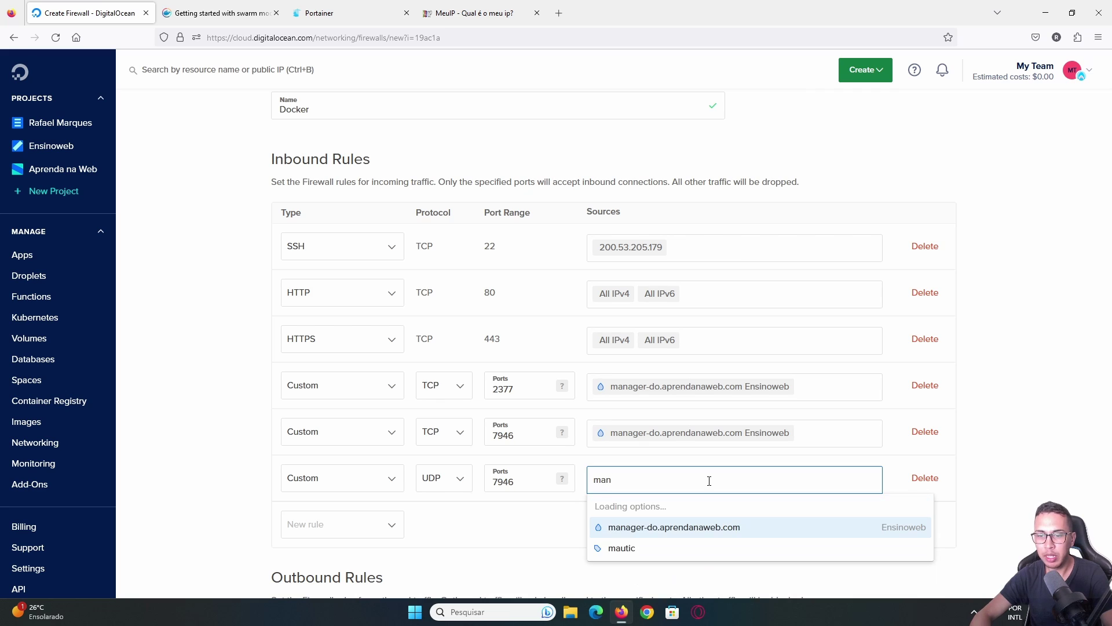
{"action": "left_click", "coordinate": [674, 507]}
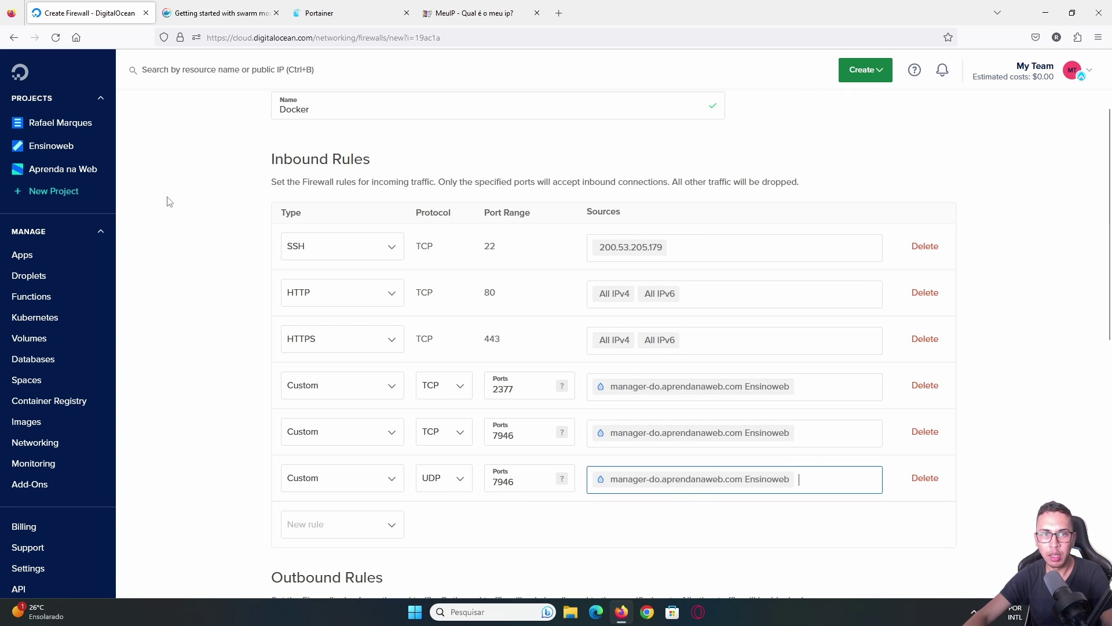
Look up the overlay network traffic port in Docker's swarm tutorial and add a custom inbound UDP rule for port 4789.
{"action": "left_click", "coordinate": [226, 14]}
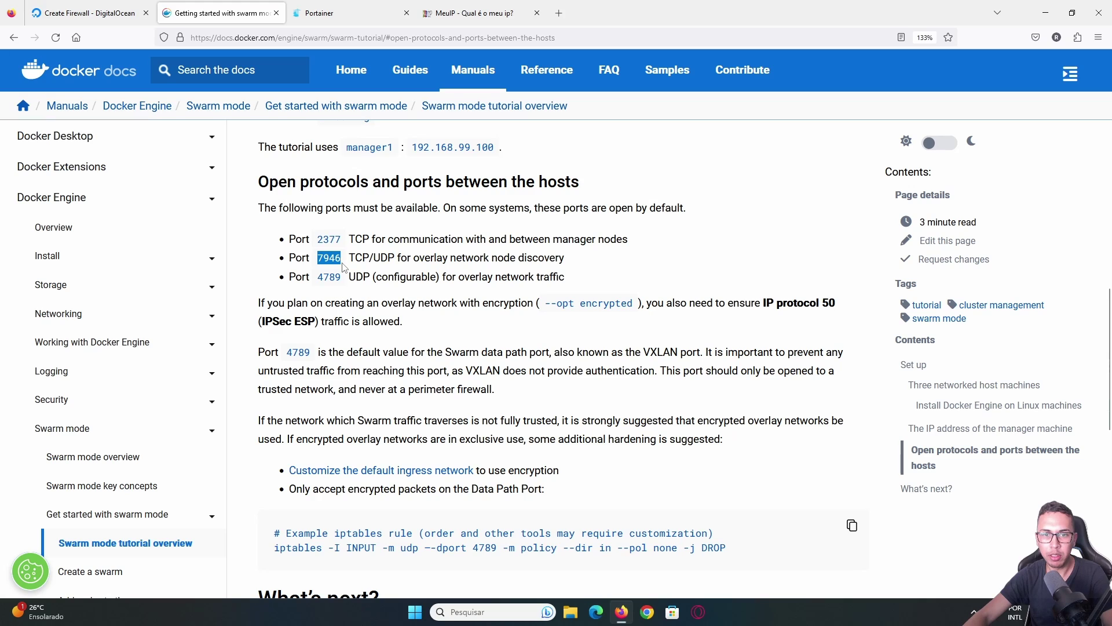
{"action": "left_click_drag", "start_coordinate": [318, 277], "coordinate": [340, 277]}
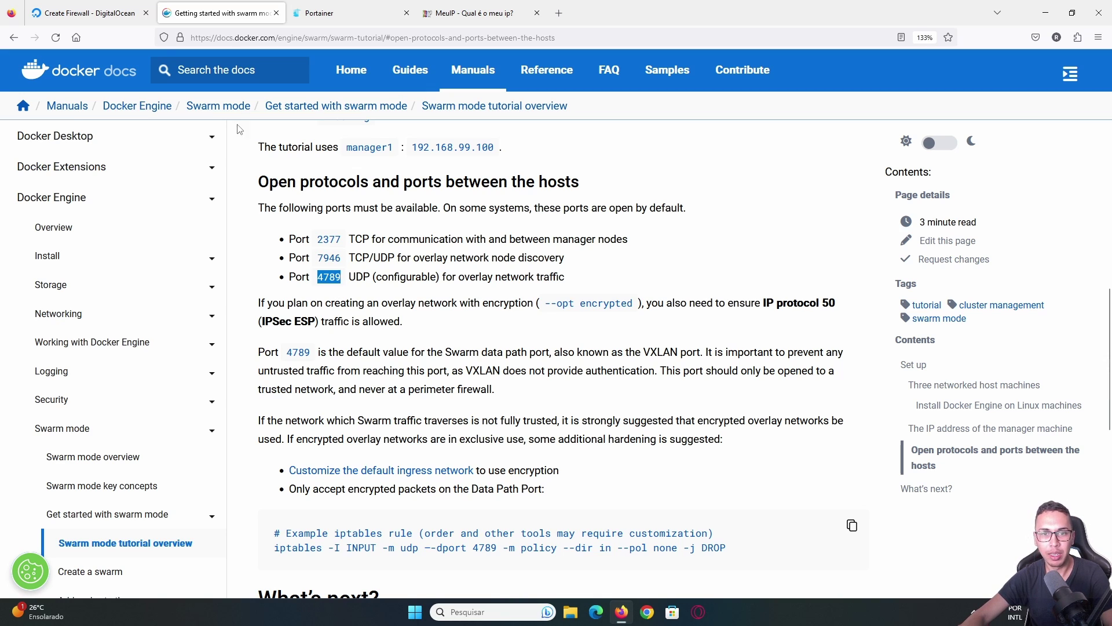
{"action": "left_click", "coordinate": [90, 12]}
{"action": "scroll", "coordinate": [376, 478], "scroll_direction": "down", "scroll_amount": 2}
{"action": "left_click", "coordinate": [362, 405]}
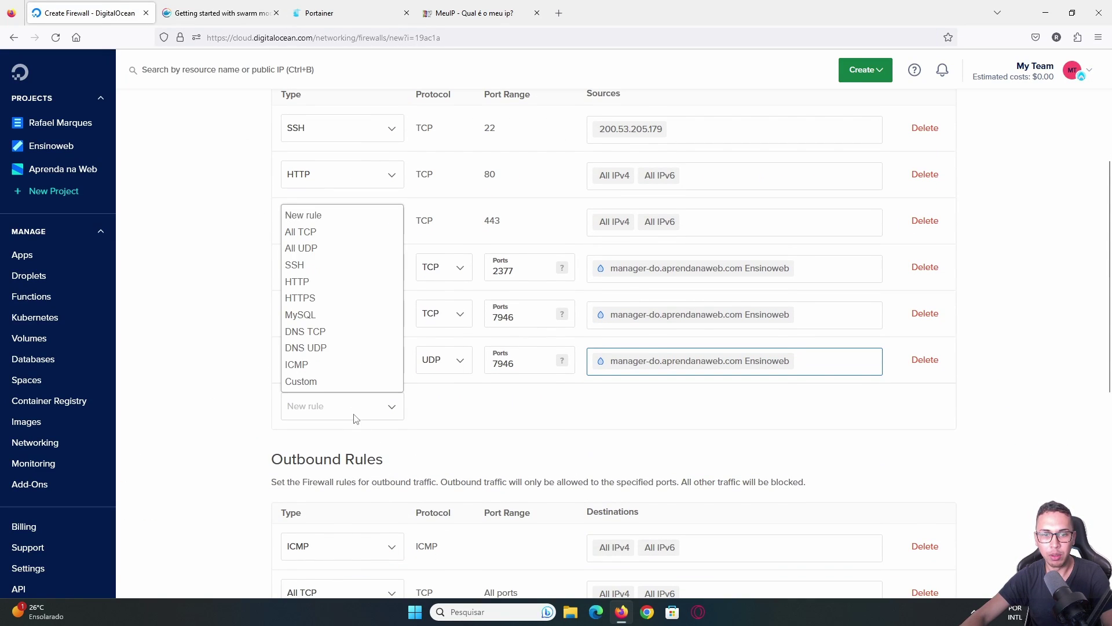
{"action": "left_click", "coordinate": [355, 383]}
{"action": "left_click", "coordinate": [458, 407]}
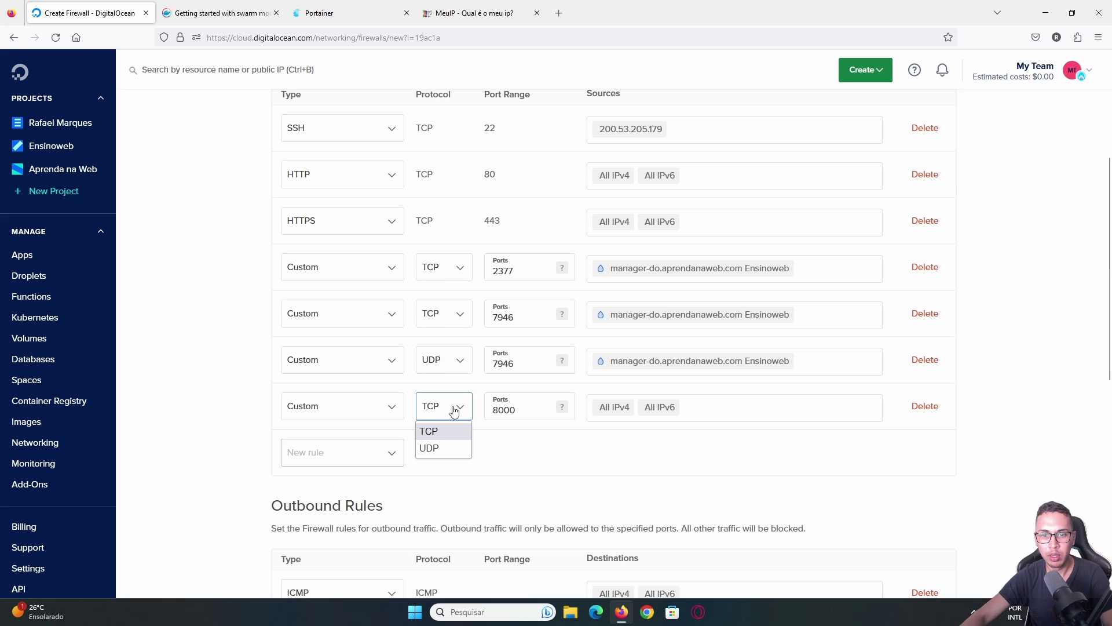
{"action": "left_click", "coordinate": [449, 443]}
{"action": "double_click", "coordinate": [517, 411]}
{"action": "type", "text": "4789"}
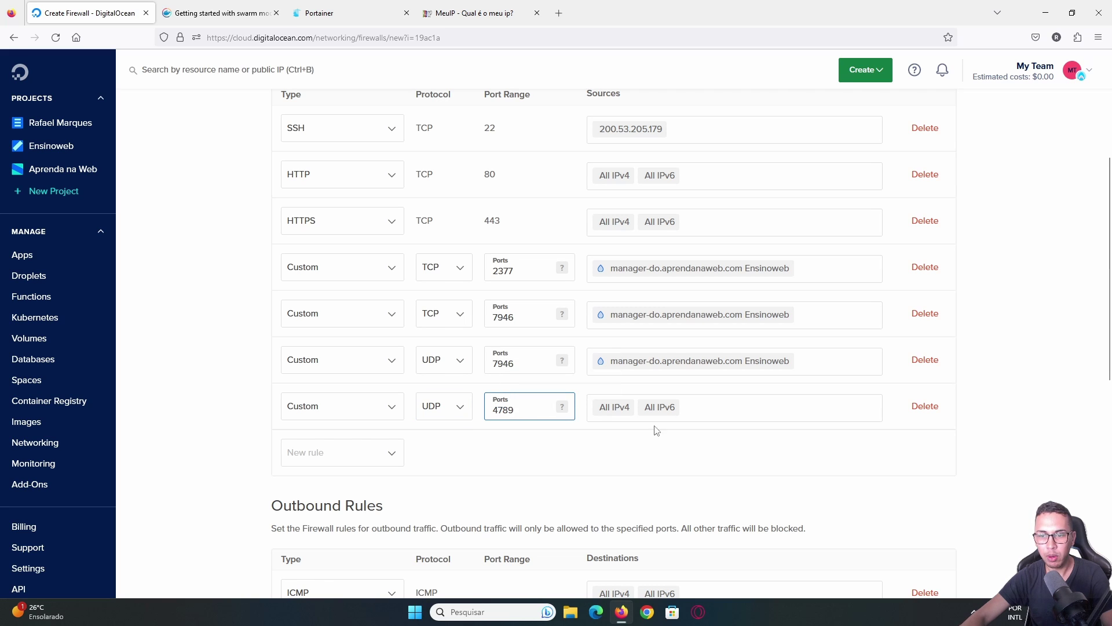
Replace the All IPv4 and All IPv6 sources of the port 4789 rule with the droplet manager-do.aprendanaweb.com.
{"action": "left_click", "coordinate": [698, 413]}
{"action": "key", "text": "BackSpace"}
{"action": "key", "text": "BackSpace"}
{"action": "key", "text": "BackSpace"}
{"action": "key", "text": "BackSpace"}
{"action": "key", "text": "BackSpace"}
{"action": "key", "text": "BackSpace"}
{"action": "key", "text": "BackSpace"}
{"action": "key", "text": "BackSpace"}
{"action": "key", "text": "BackSpace"}
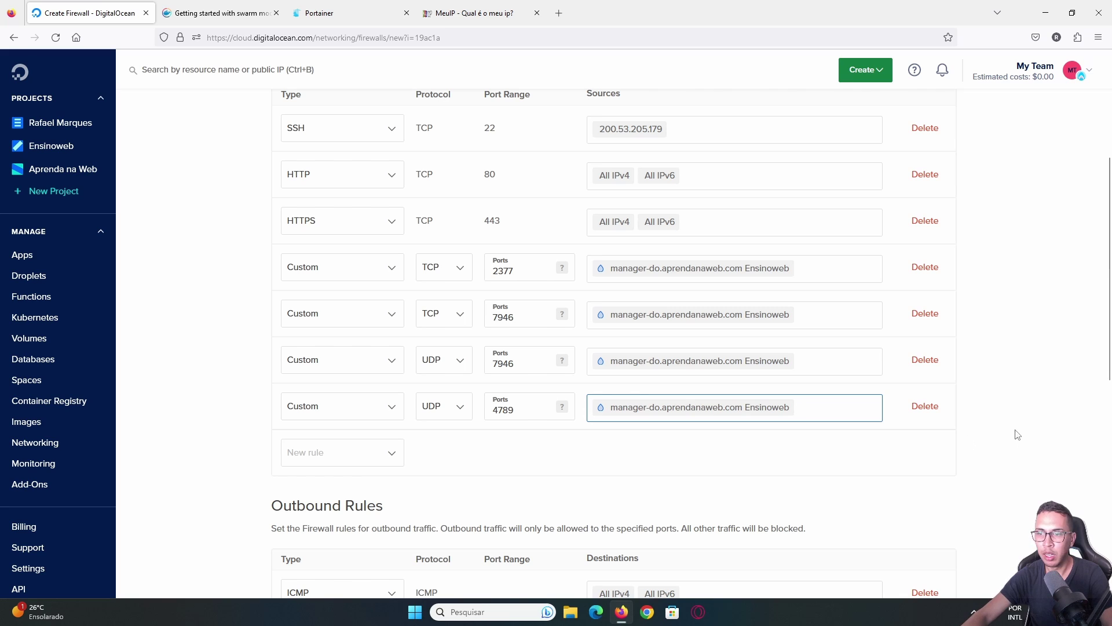
Compare the firewall's inbound and outbound rules with the required ports listed in Docker's swarm tutorial.
{"action": "left_click", "coordinate": [240, 13]}
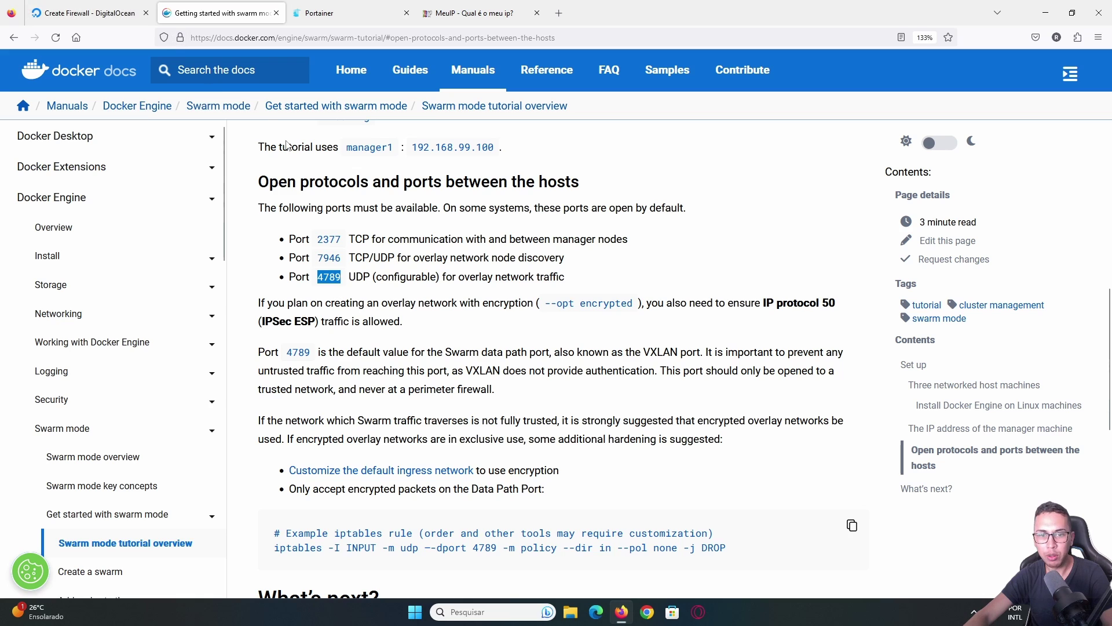
{"action": "left_click", "coordinate": [90, 13]}
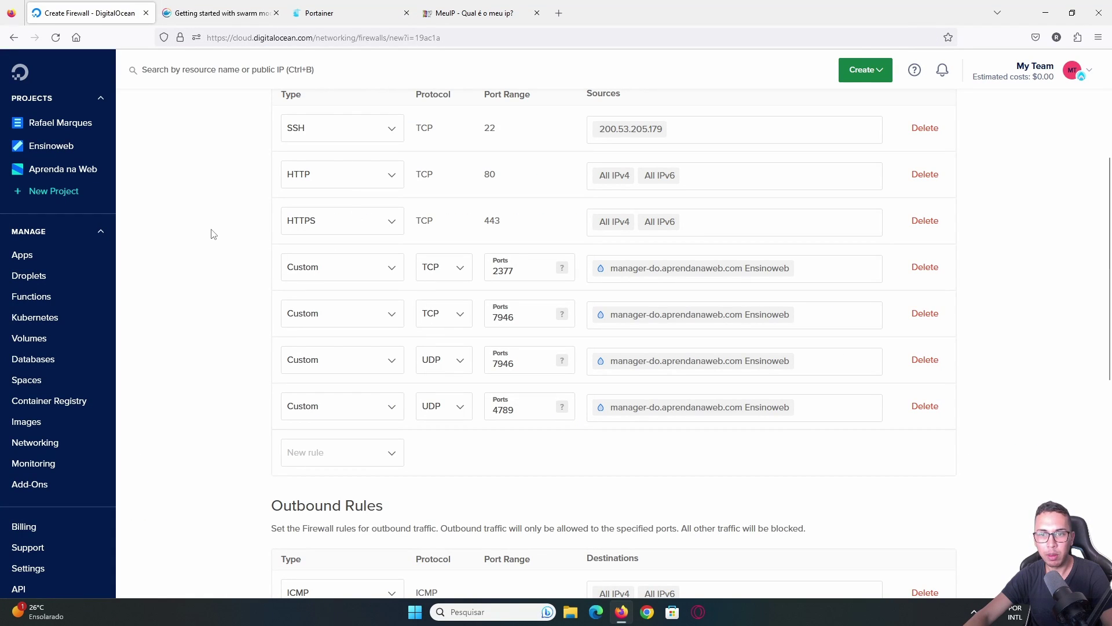
{"action": "scroll", "coordinate": [298, 274], "scroll_direction": "up", "scroll_amount": 2}
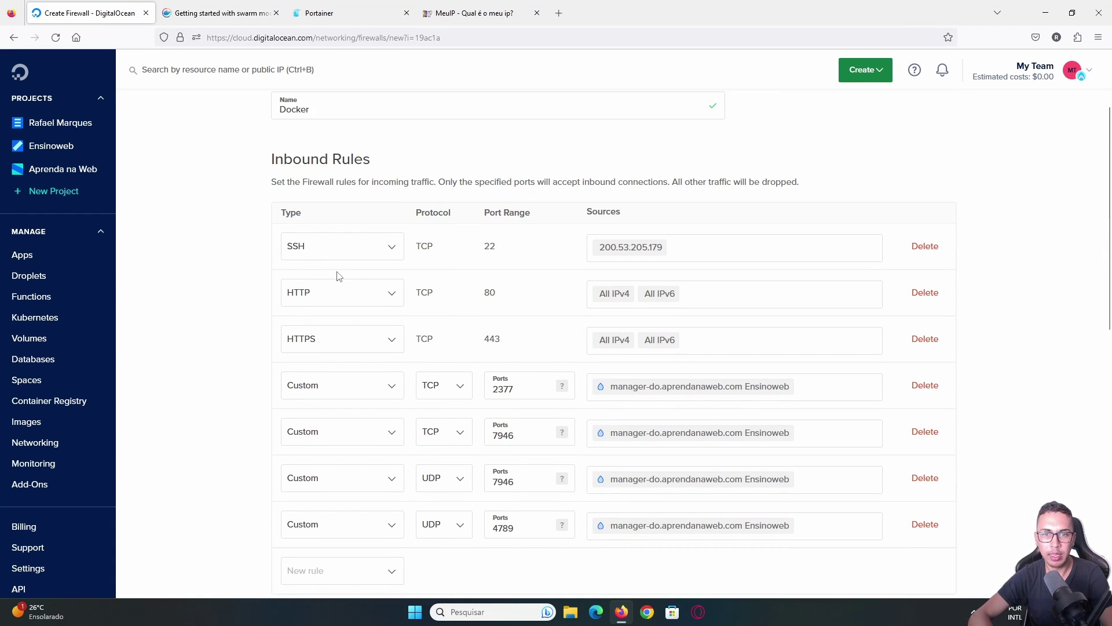
{"action": "scroll", "coordinate": [204, 252], "scroll_direction": "down", "scroll_amount": 7}
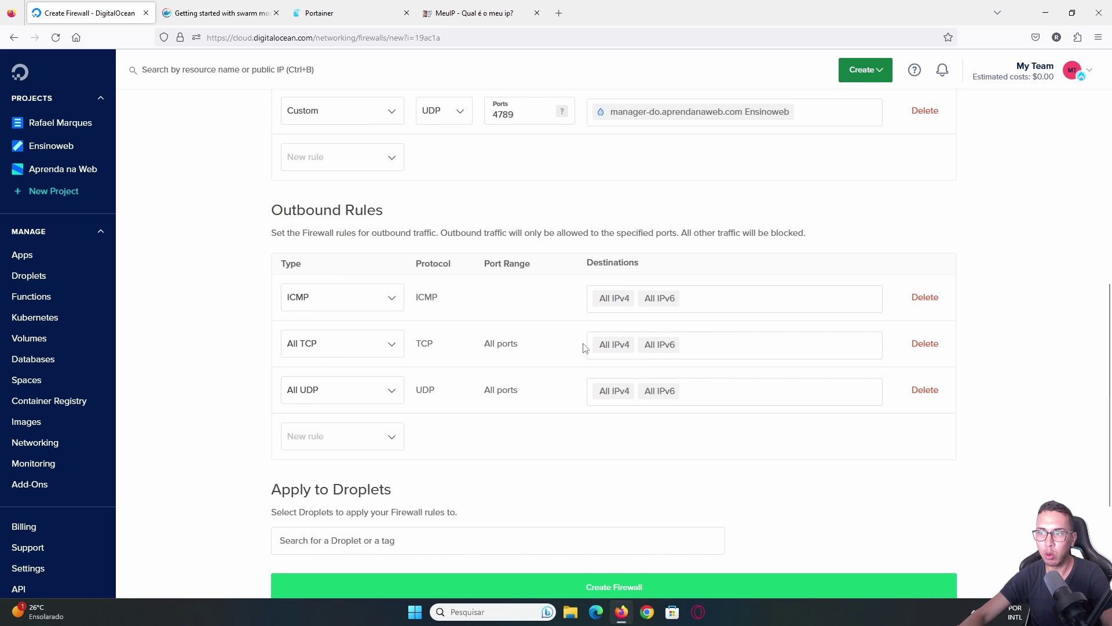
{"action": "scroll", "coordinate": [1028, 363], "scroll_direction": "up", "scroll_amount": 3}
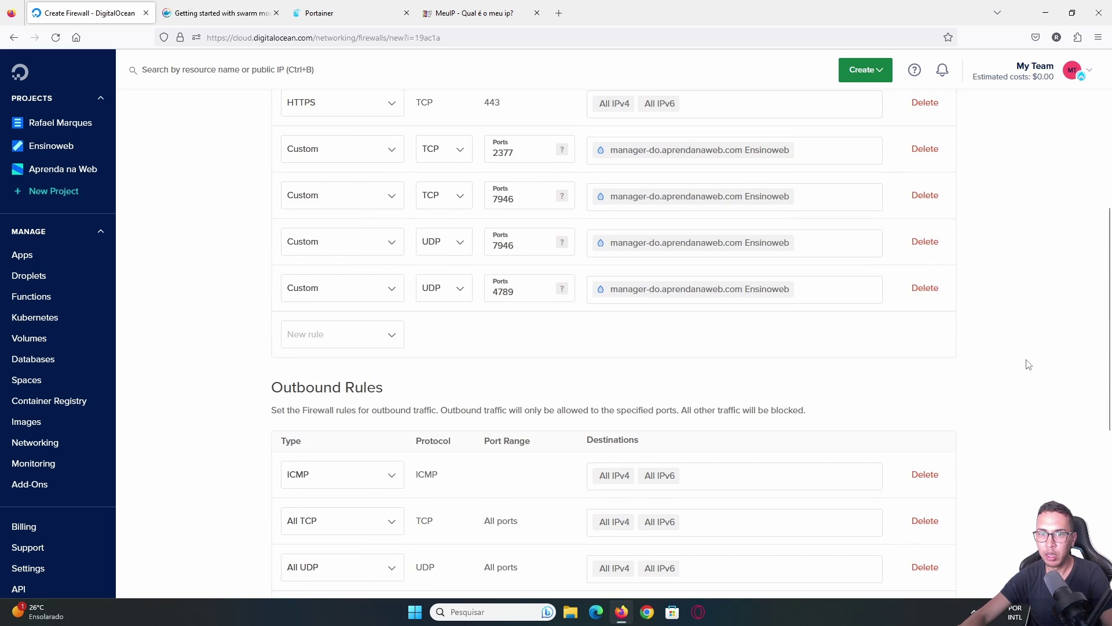
{"action": "left_click", "coordinate": [225, 9]}
{"action": "left_click", "coordinate": [436, 275]}
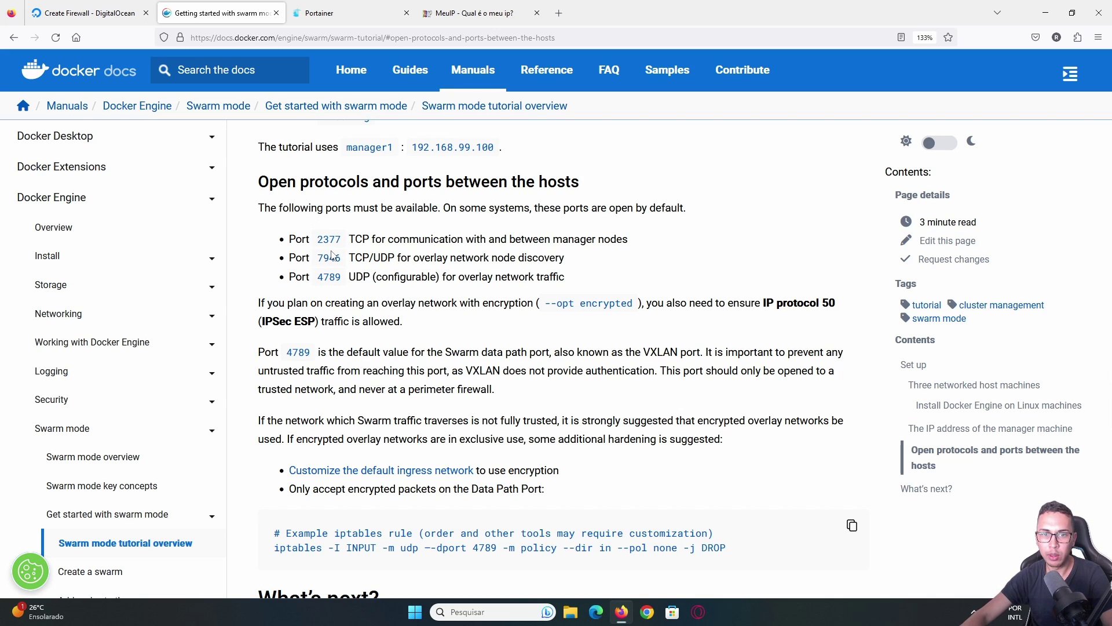
{"action": "scroll", "coordinate": [332, 255], "scroll_direction": "down", "scroll_amount": 1}
{"action": "scroll", "coordinate": [331, 270], "scroll_direction": "down", "scroll_amount": 5}
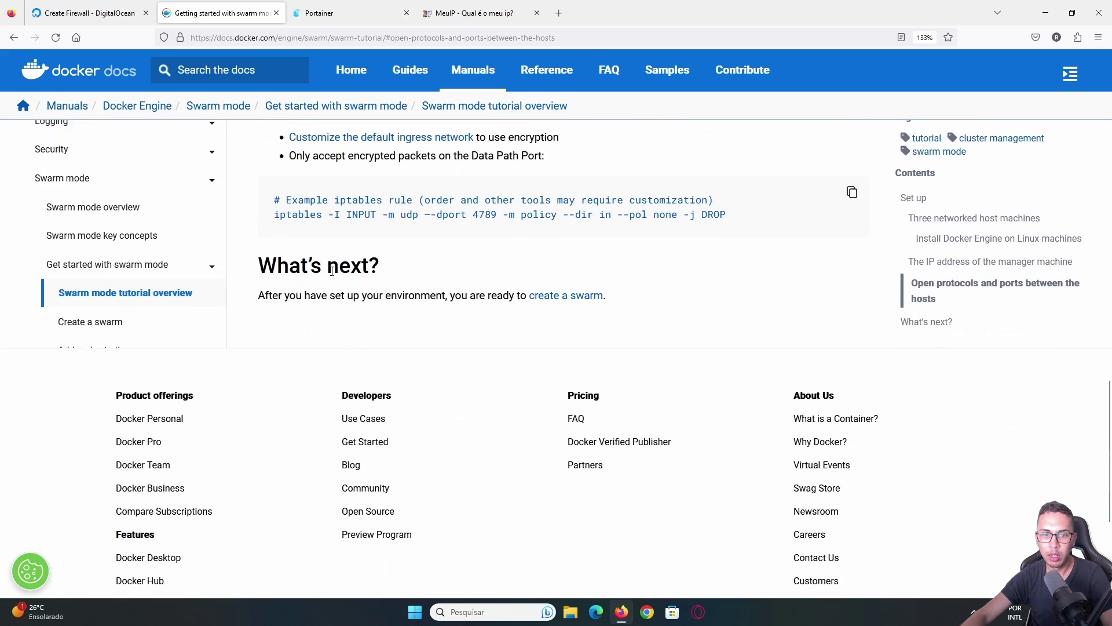
{"action": "scroll", "coordinate": [331, 270], "scroll_direction": "up", "scroll_amount": 7}
{"action": "left_click", "coordinate": [114, 7]}
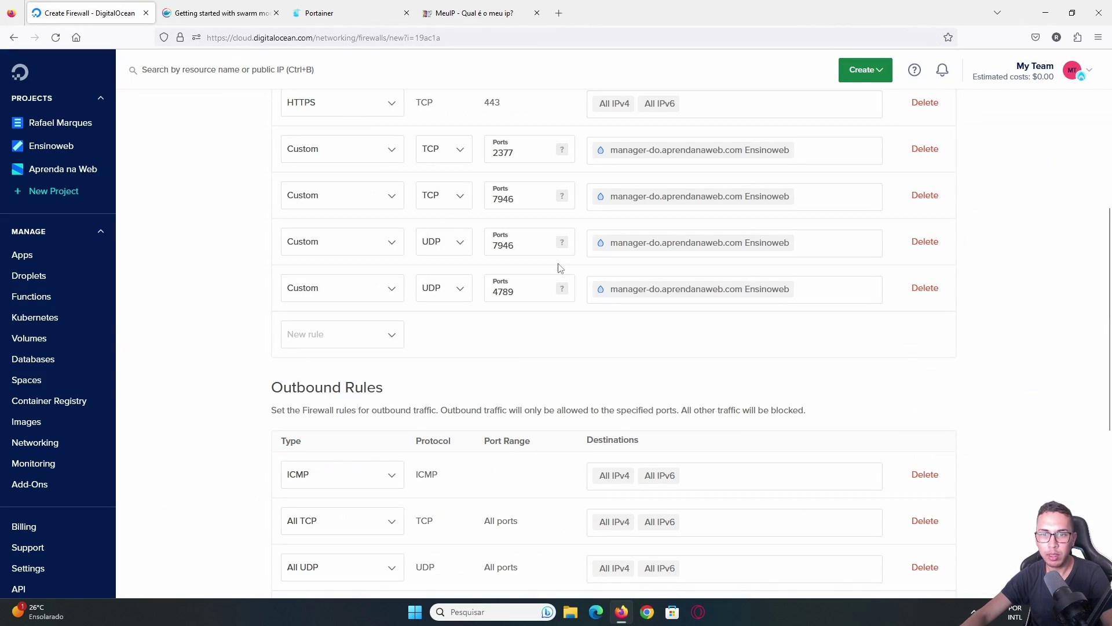
Apply the firewall to the droplet manager-do.aprendanaweb.com and create it.
{"action": "scroll", "coordinate": [1029, 353], "scroll_direction": "down", "scroll_amount": 15}
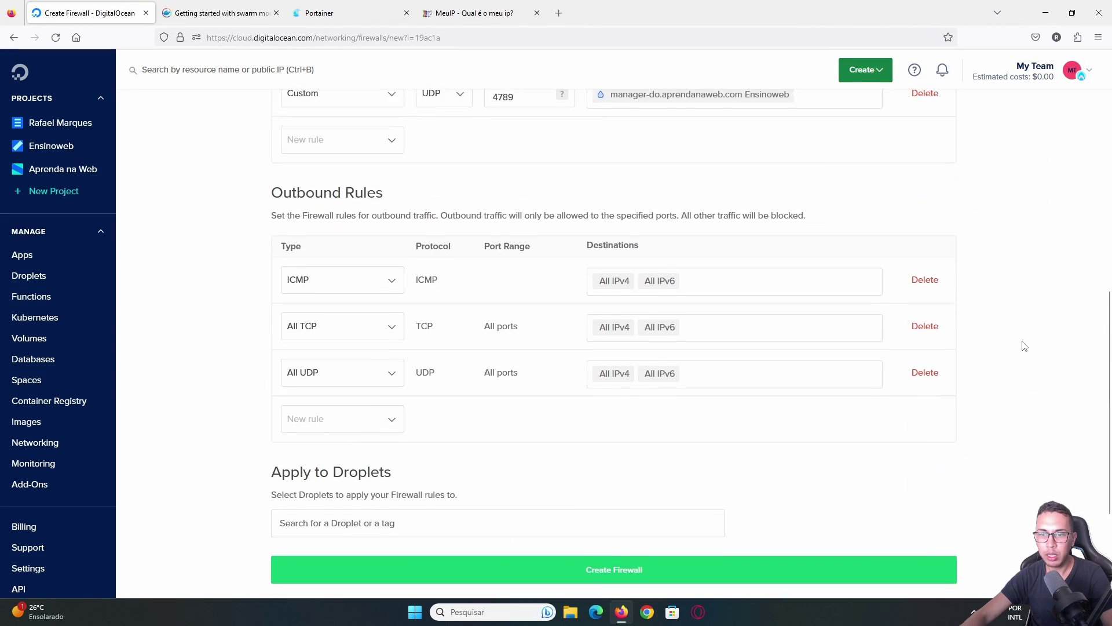
{"action": "left_click", "coordinate": [344, 343]}
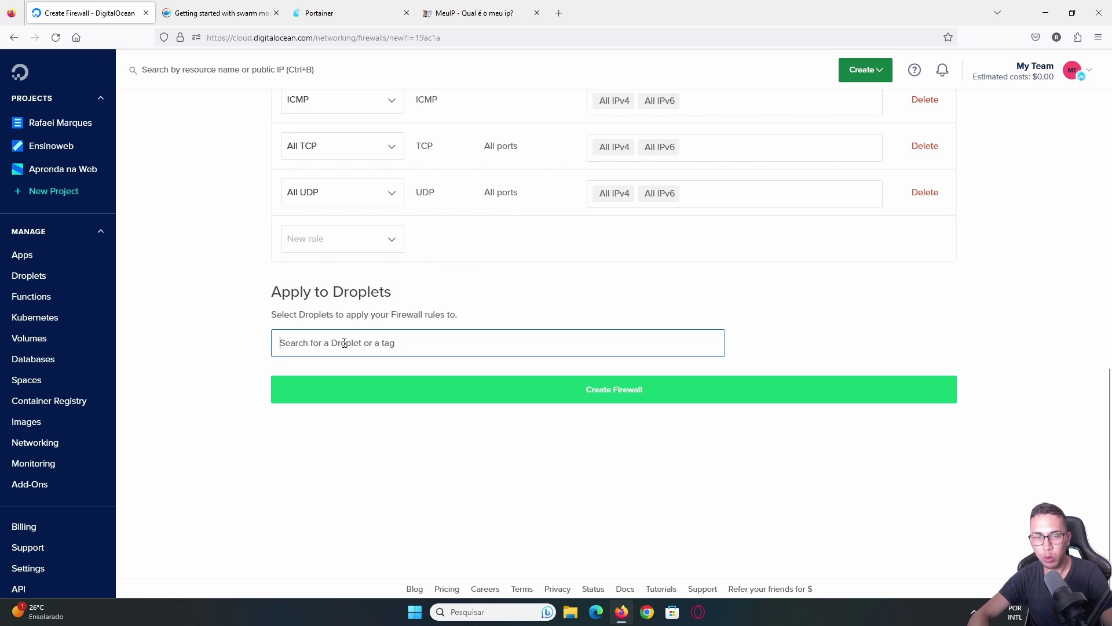
{"action": "type", "text": "ma"}
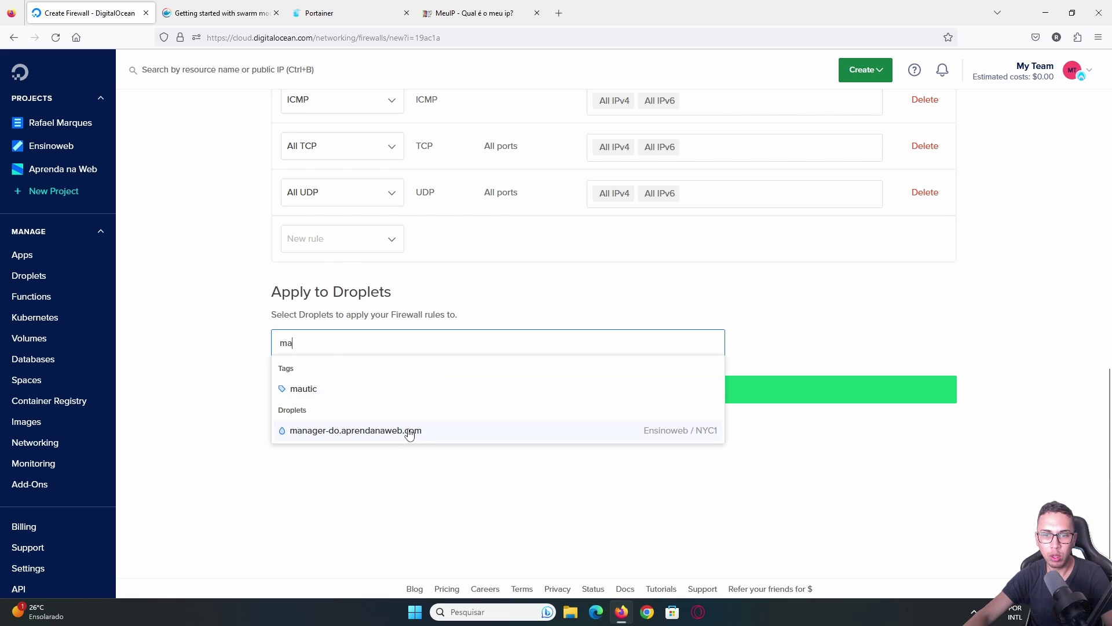
{"action": "left_click", "coordinate": [391, 432]}
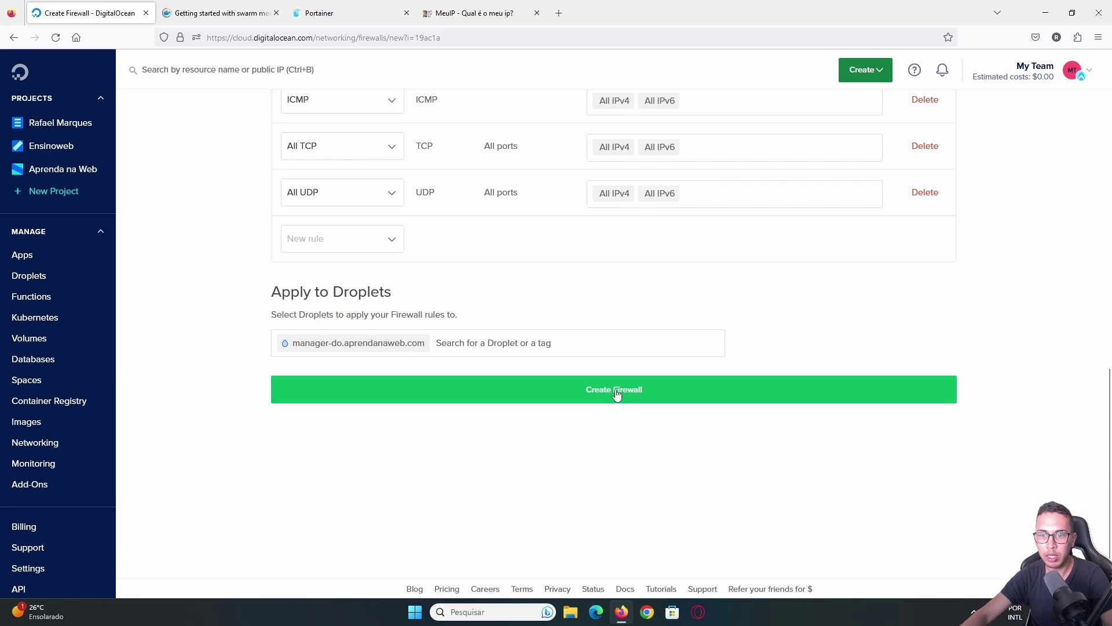
{"action": "left_click", "coordinate": [632, 399]}
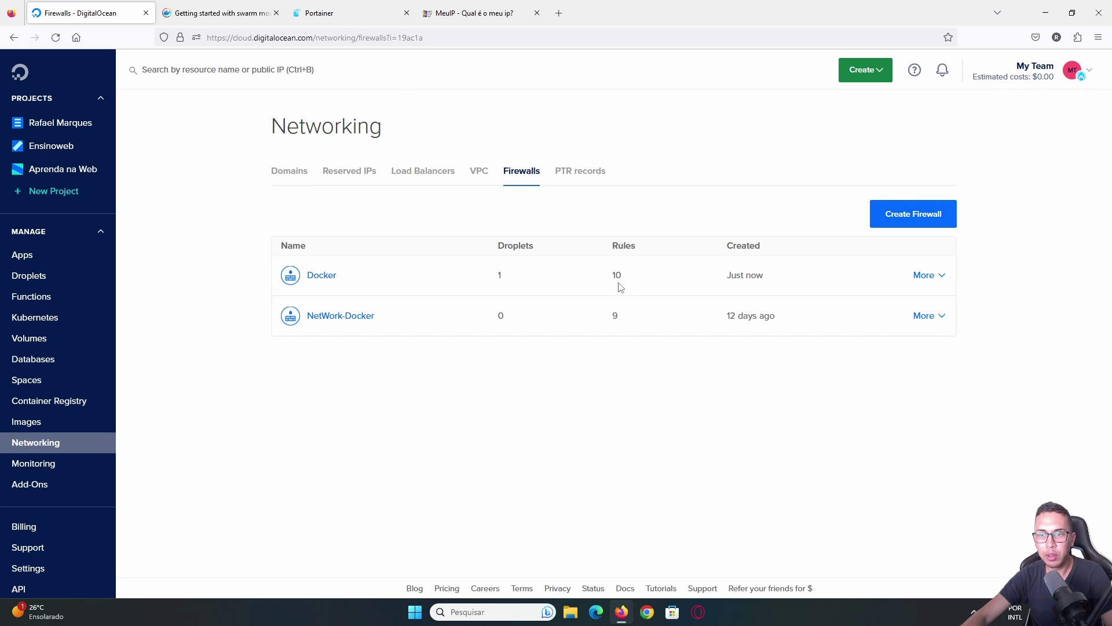
Open the Docker firewall and review its inbound rules, especially the SSH rule's allowed source.
{"action": "left_click", "coordinate": [322, 275]}
{"action": "scroll", "coordinate": [232, 268], "scroll_direction": "down", "scroll_amount": 2}
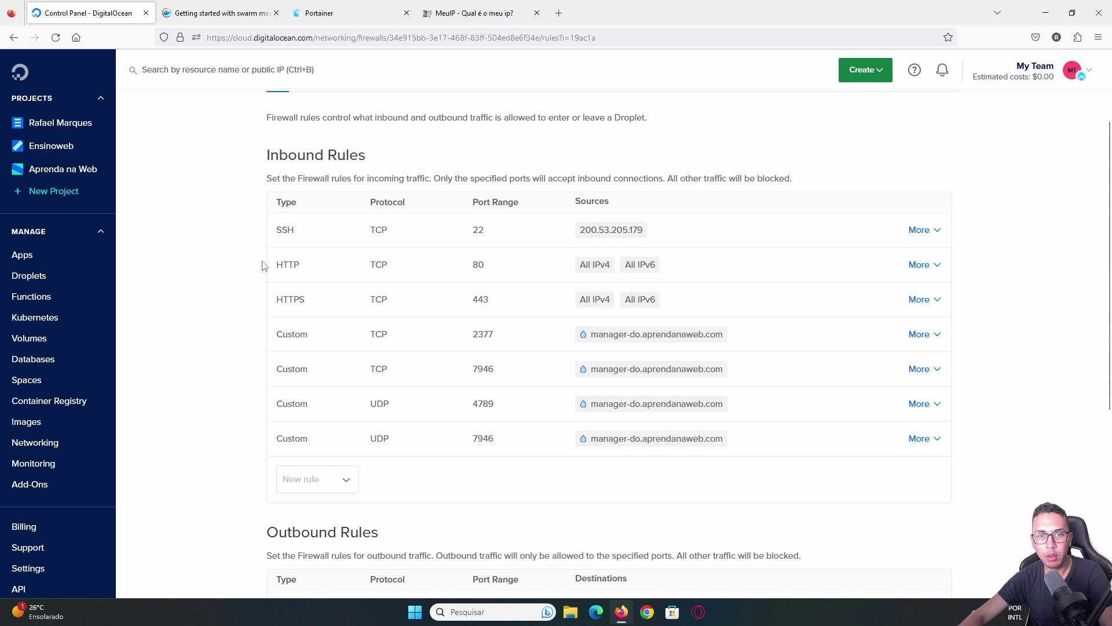
{"action": "key", "text": "ctrl+2"}
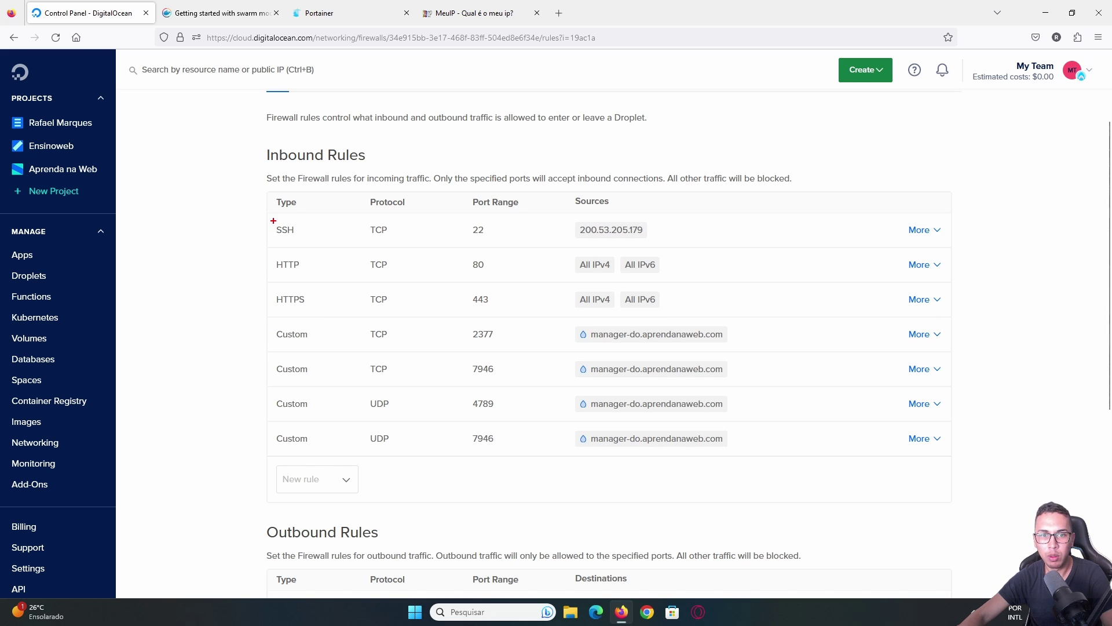
{"action": "mouse_move", "coordinate": [273, 220]}
{"action": "left_mouse_down"}
{"action": "mouse_move", "coordinate": [369, 241]}
{"action": "mouse_move", "coordinate": [669, 242]}
{"action": "left_mouse_up"}
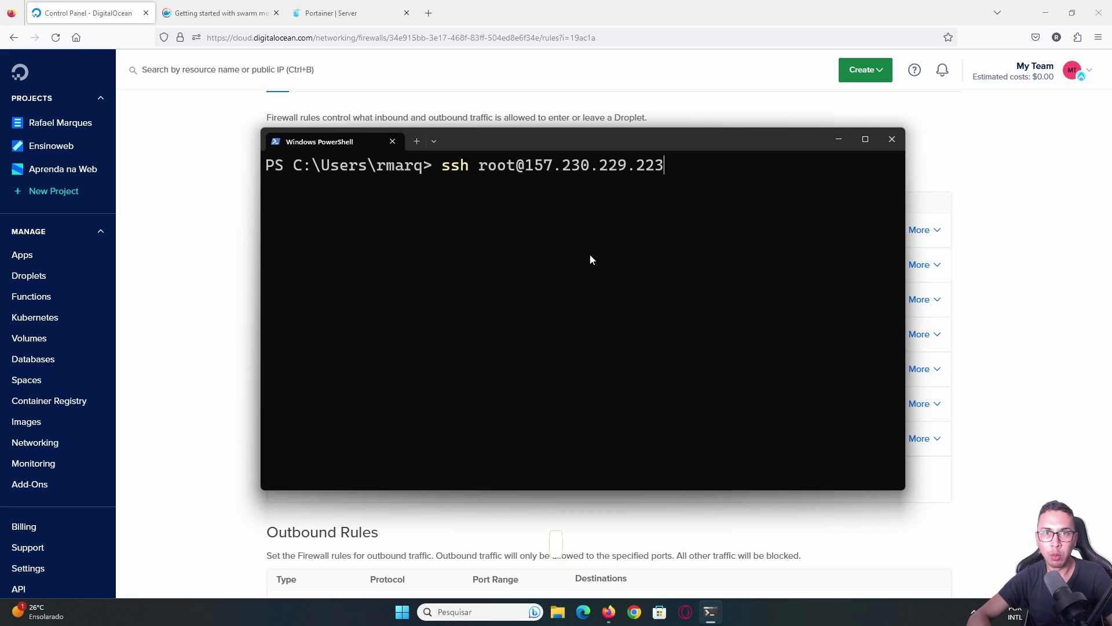
{"action": "key", "text": "Return"}
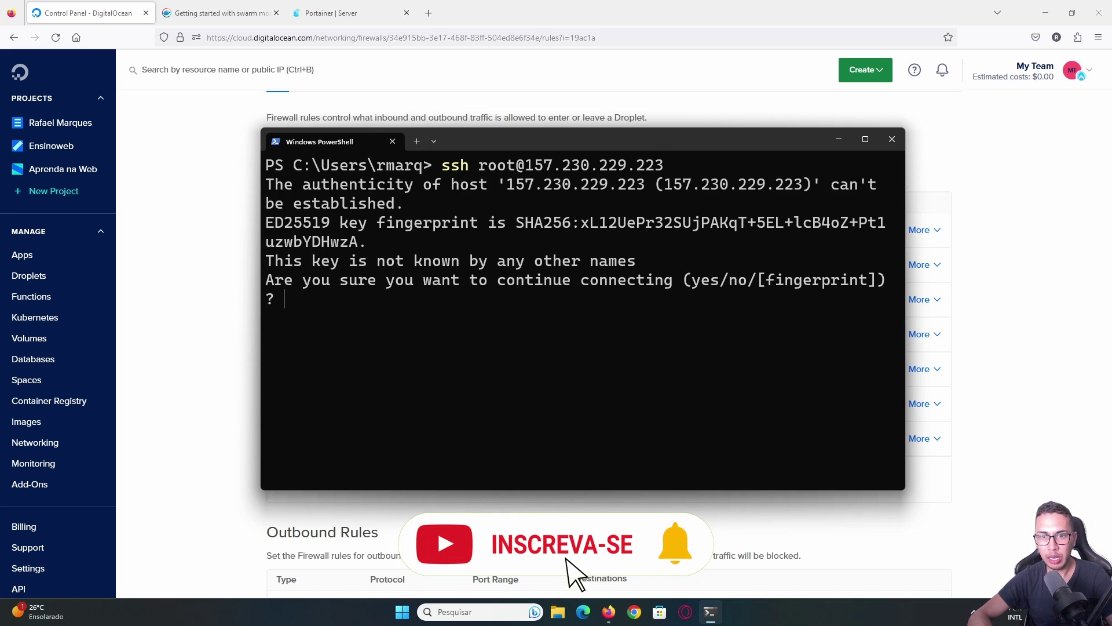
{"action": "type", "text": "yes"}
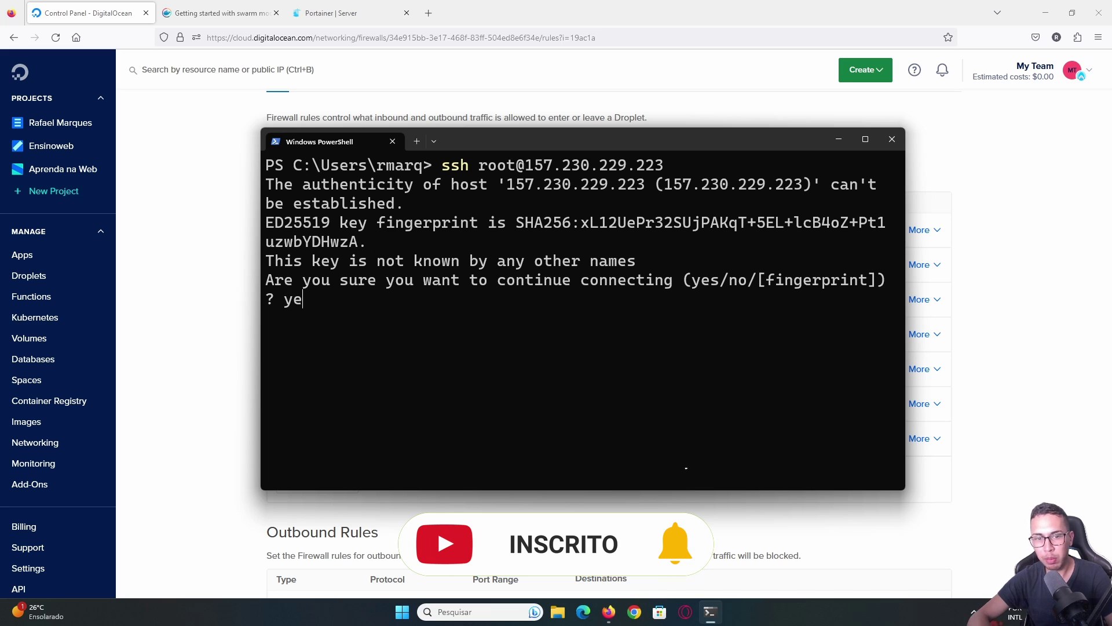
{"action": "key", "text": "Return"}
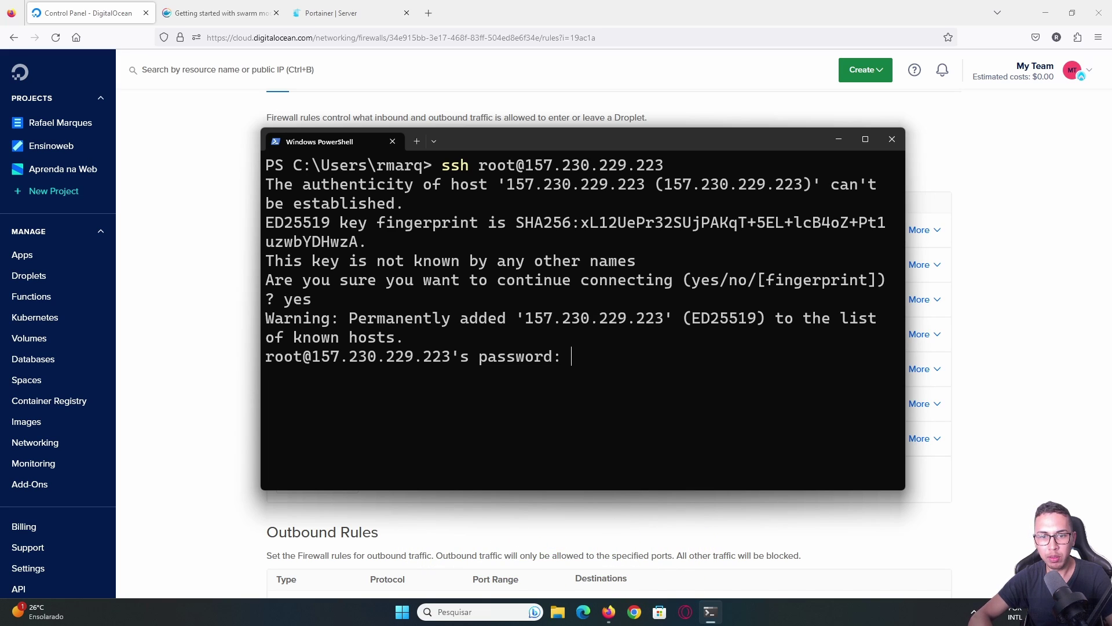
{"action": "key", "text": "ctrl+c"}
{"action": "type", "text": "clear"}
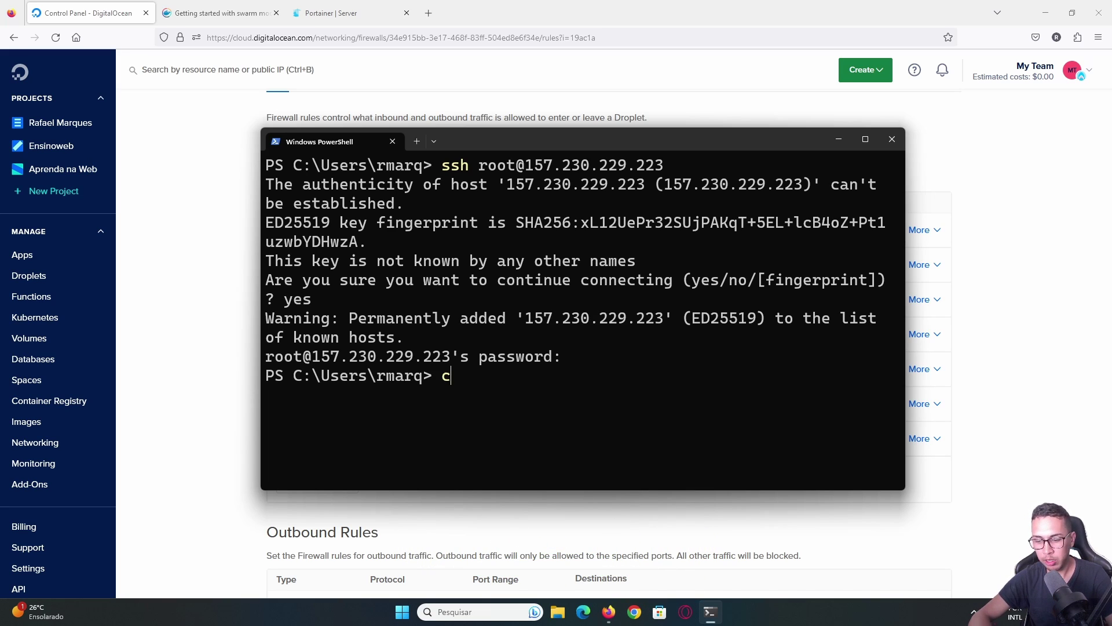
{"action": "key", "text": "Return"}
{"action": "key", "text": "Up"}
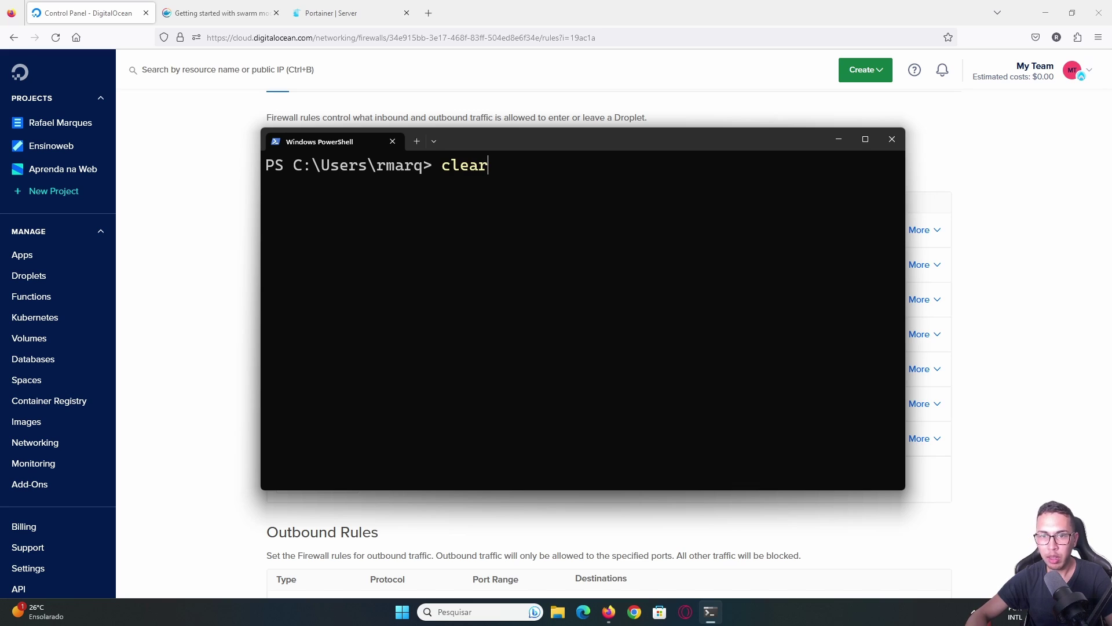
{"action": "key", "text": "Down"}
{"action": "key", "text": "Up"}
{"action": "key", "text": "Up"}
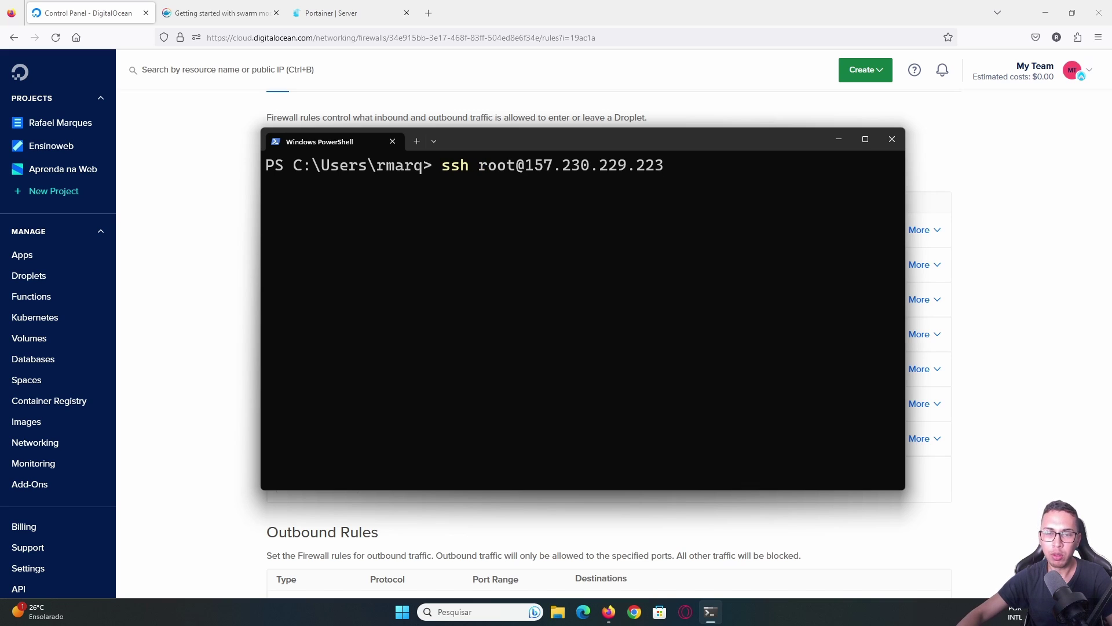
Replace the allowed source of the firewall's inbound SSH rule with 157.230.229.223 and save the rule.
{"action": "left_click", "coordinate": [235, 180]}
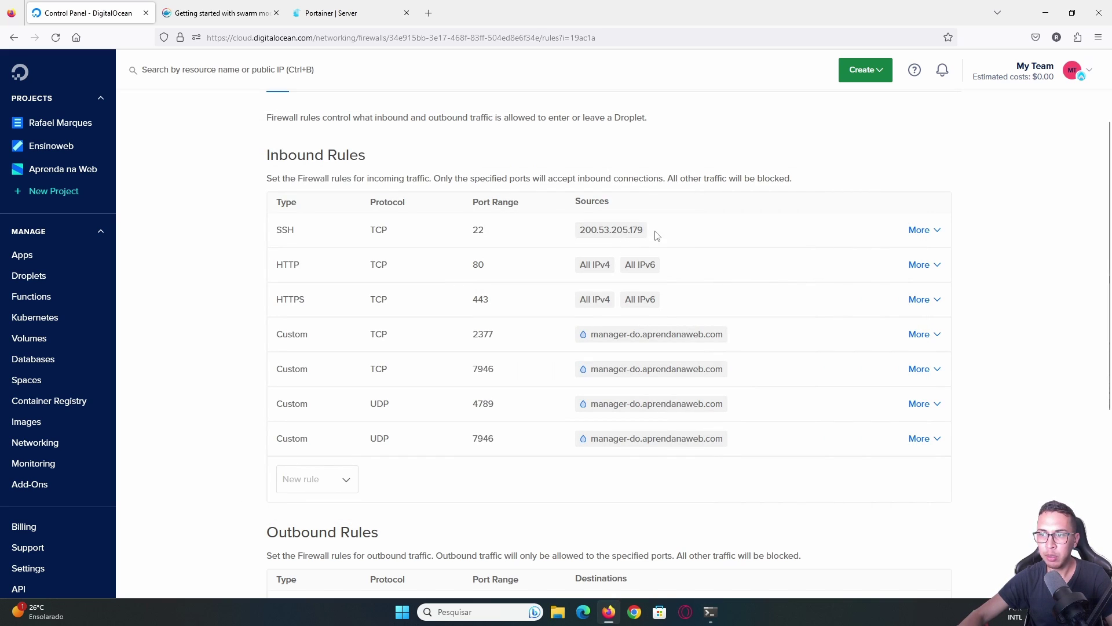
{"action": "left_click", "coordinate": [919, 230]}
{"action": "left_click", "coordinate": [948, 256]}
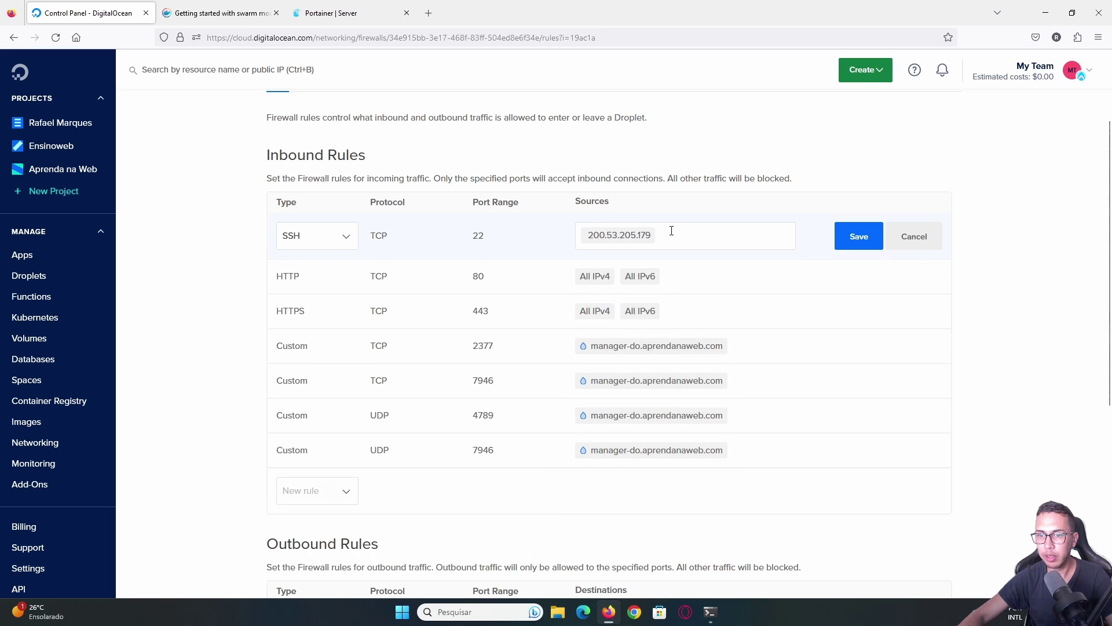
{"action": "left_click", "coordinate": [686, 242]}
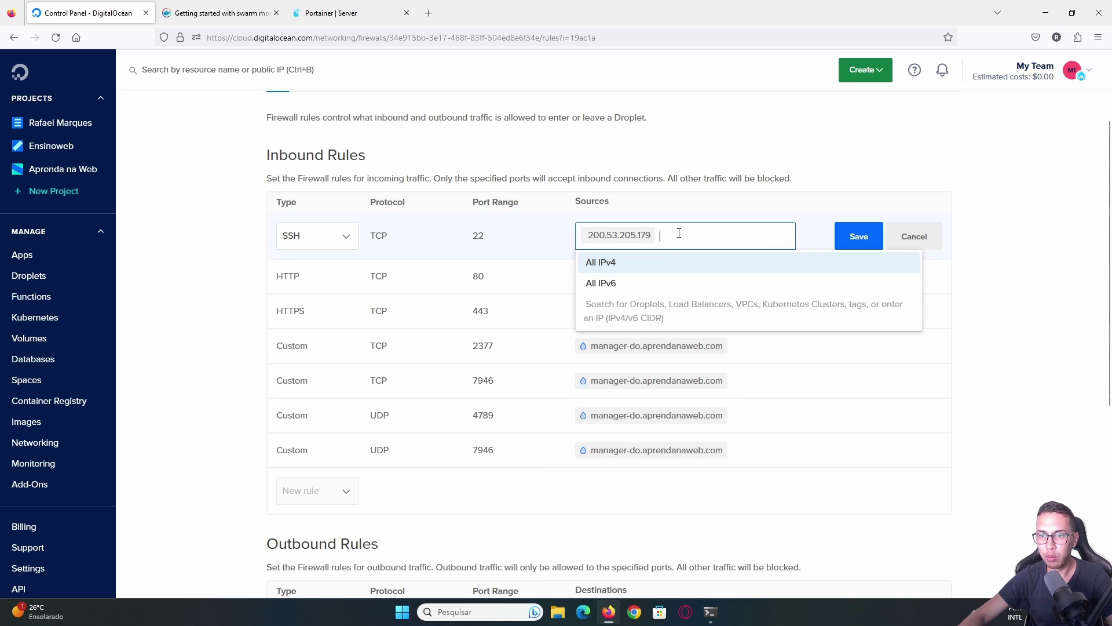
{"action": "left_click", "coordinate": [679, 233]}
{"action": "key", "text": "BackSpace"}
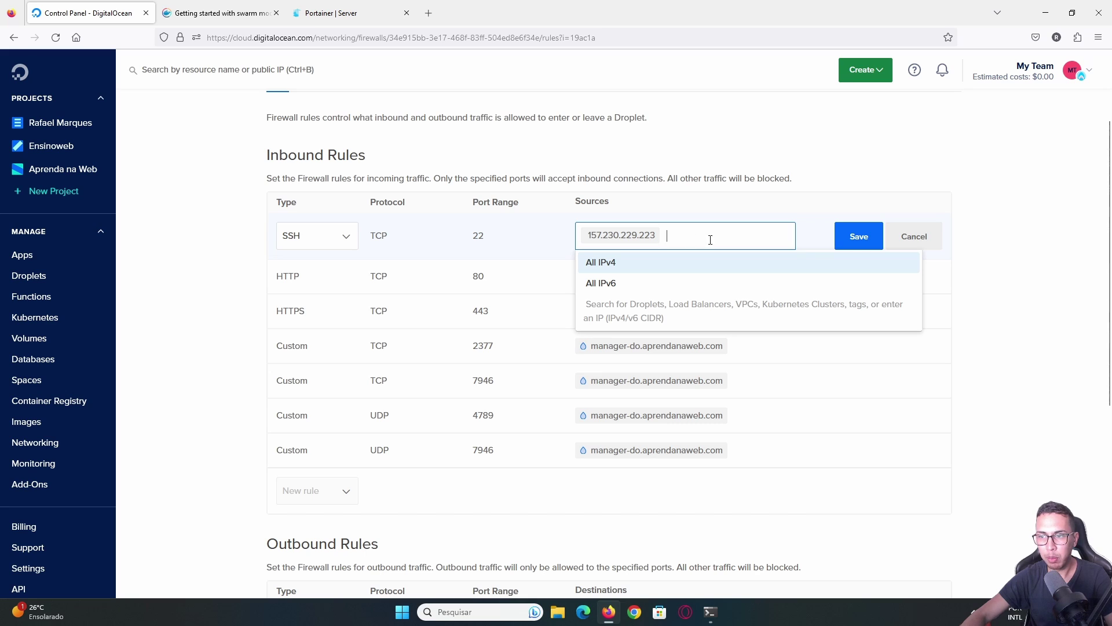
{"action": "left_click", "coordinate": [857, 237]}
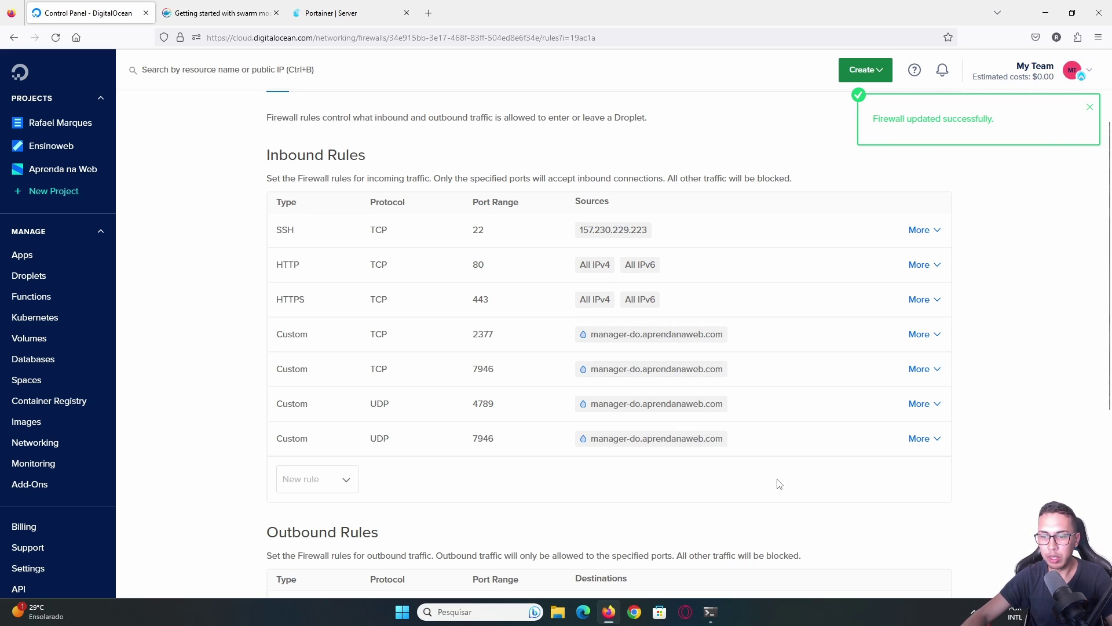
{"action": "left_click", "coordinate": [711, 612]}
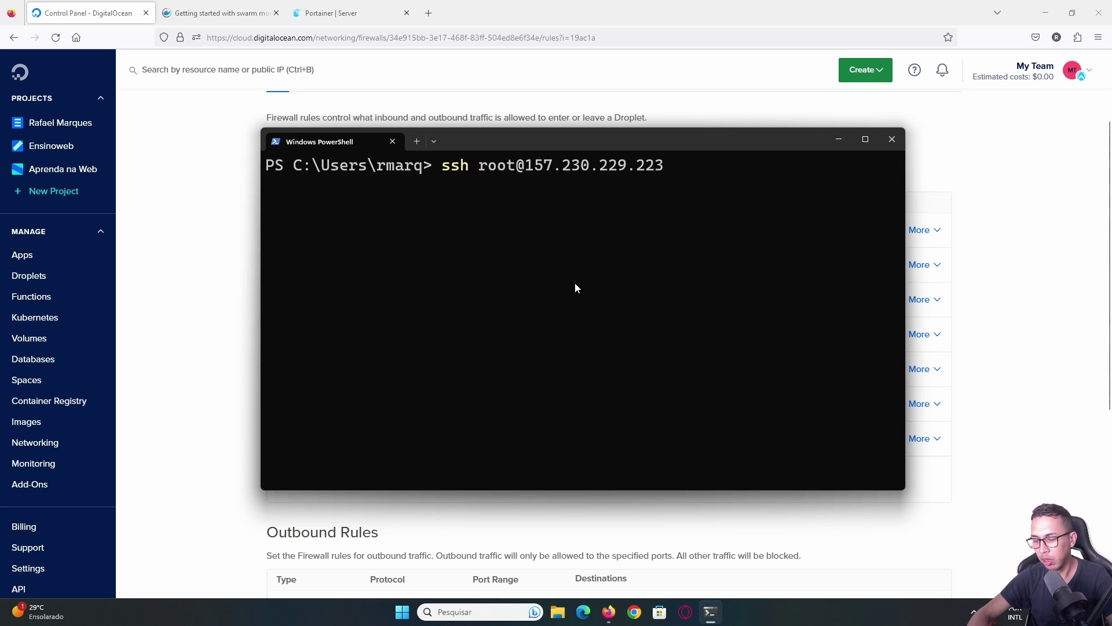
{"action": "key", "text": "Return"}
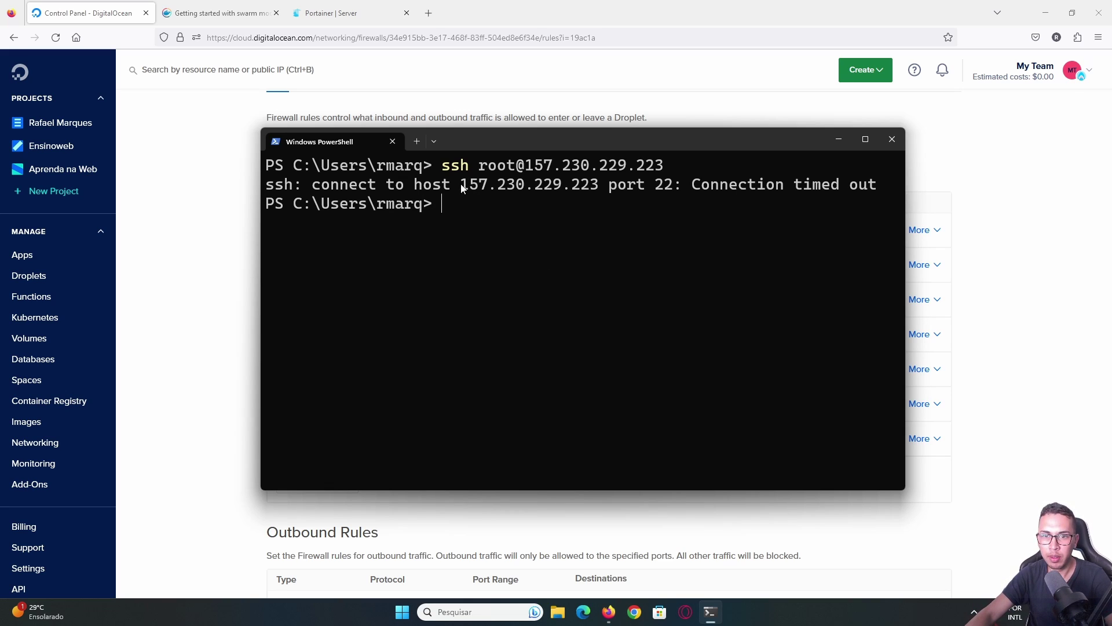
{"action": "left_click_drag", "start_coordinate": [451, 186], "coordinate": [544, 190]}
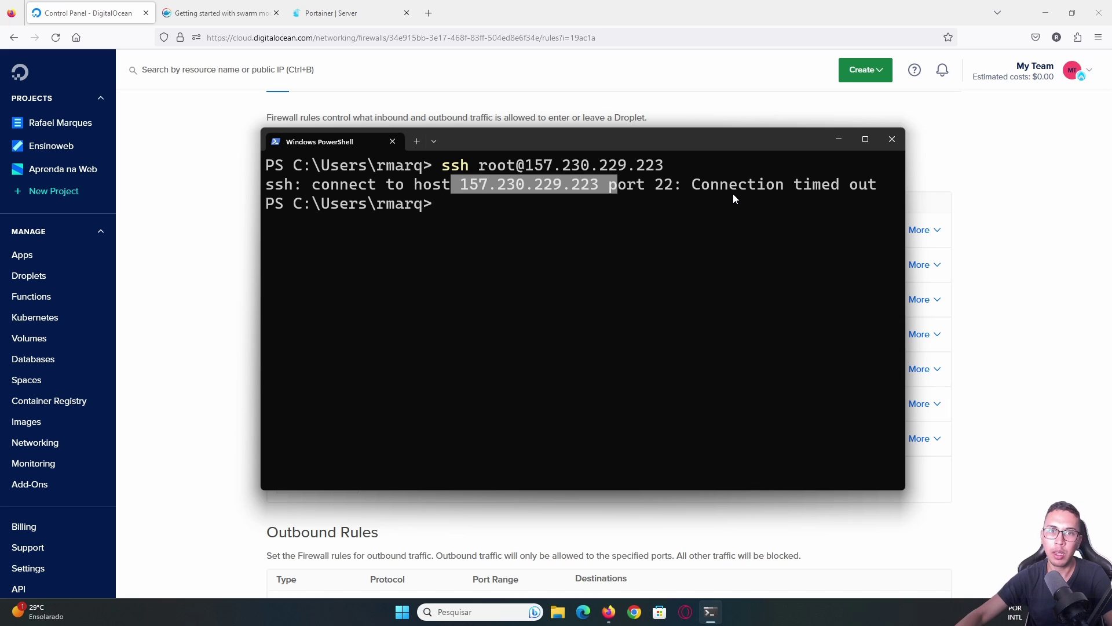
{"action": "left_click", "coordinate": [202, 214]}
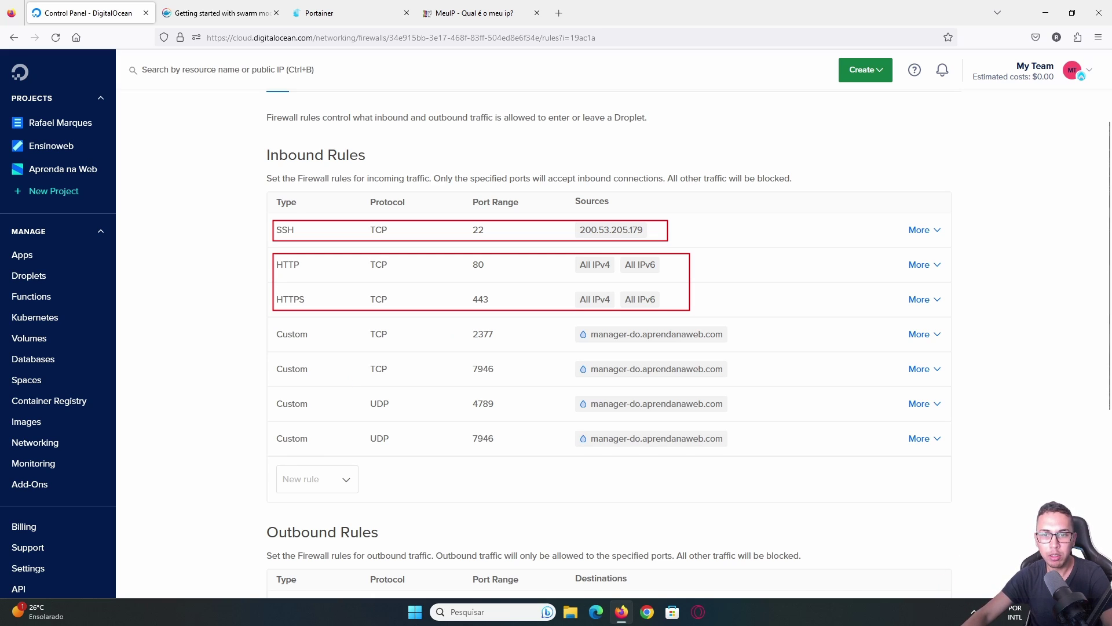
Review the four custom Swarm port rules with their allowed droplet source, and the HTTPS rule's port, in the inbound rules.
{"action": "mouse_move", "coordinate": [273, 326]}
{"action": "left_mouse_down"}
{"action": "mouse_move", "coordinate": [279, 436]}
{"action": "mouse_move", "coordinate": [315, 451]}
{"action": "mouse_move", "coordinate": [655, 475]}
{"action": "mouse_move", "coordinate": [773, 393]}
{"action": "mouse_move", "coordinate": [739, 324]}
{"action": "mouse_move", "coordinate": [365, 313]}
{"action": "mouse_move", "coordinate": [272, 325]}
{"action": "left_mouse_up"}
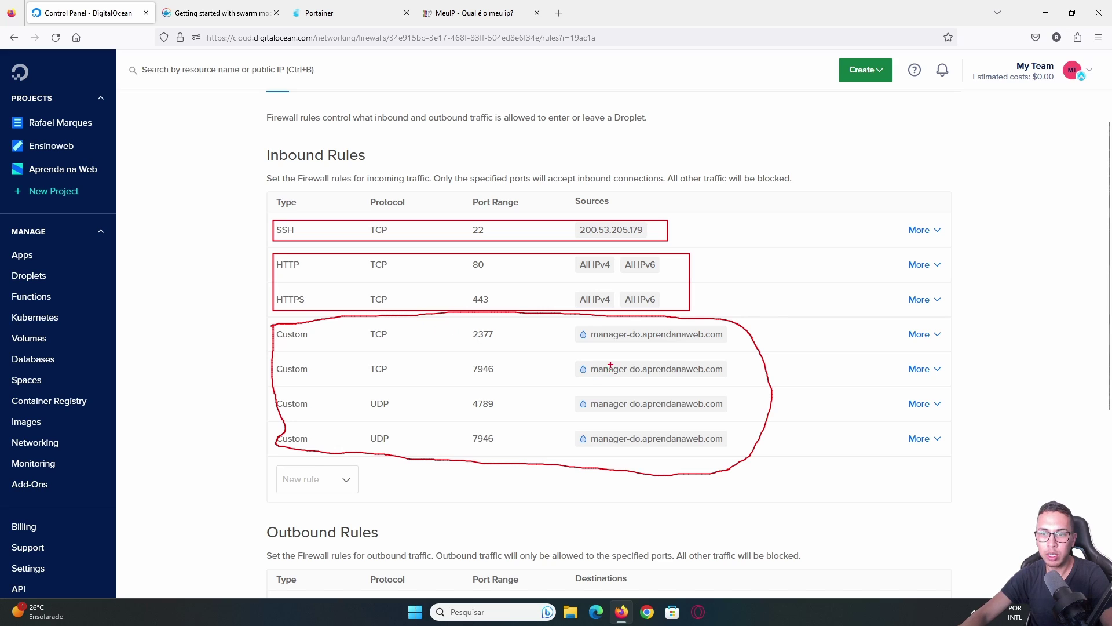
{"action": "mouse_move", "coordinate": [569, 326]}
{"action": "left_mouse_down"}
{"action": "mouse_move", "coordinate": [559, 450]}
{"action": "mouse_move", "coordinate": [654, 462]}
{"action": "mouse_move", "coordinate": [742, 454]}
{"action": "mouse_move", "coordinate": [749, 363]}
{"action": "mouse_move", "coordinate": [722, 315]}
{"action": "mouse_move", "coordinate": [579, 313]}
{"action": "mouse_move", "coordinate": [565, 326]}
{"action": "left_mouse_up"}
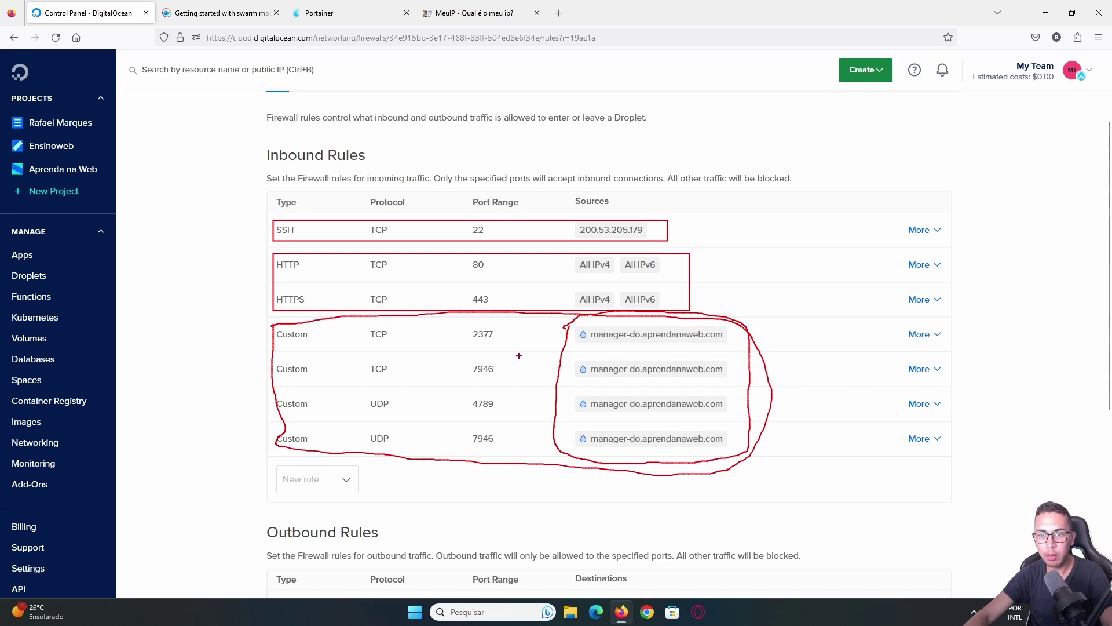
{"action": "key", "text": "Escape"}
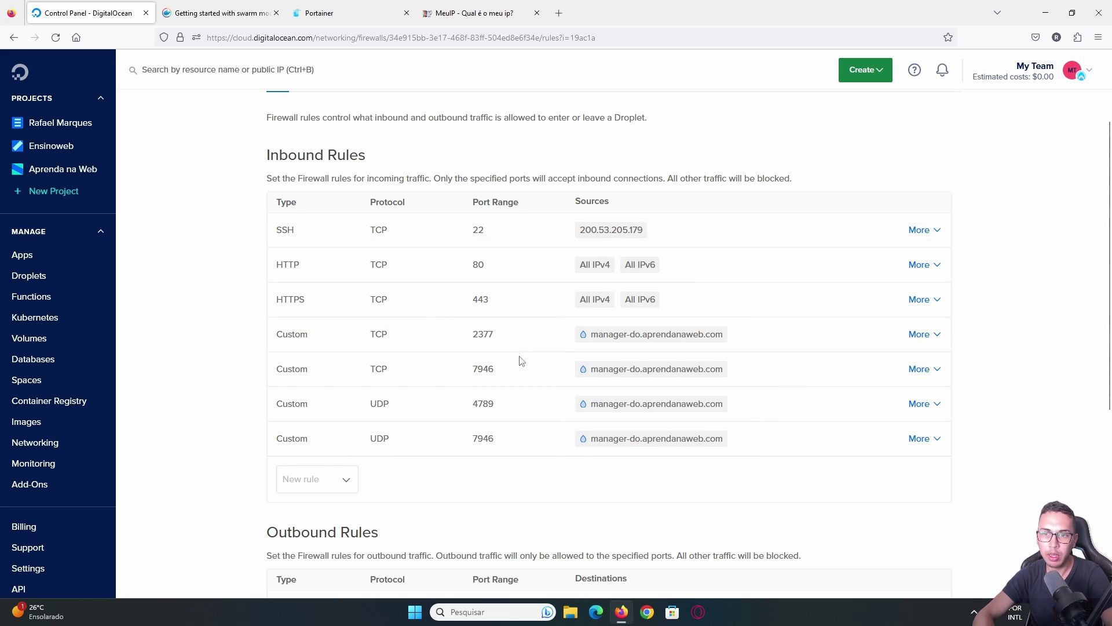
{"action": "double_click", "coordinate": [481, 300]}
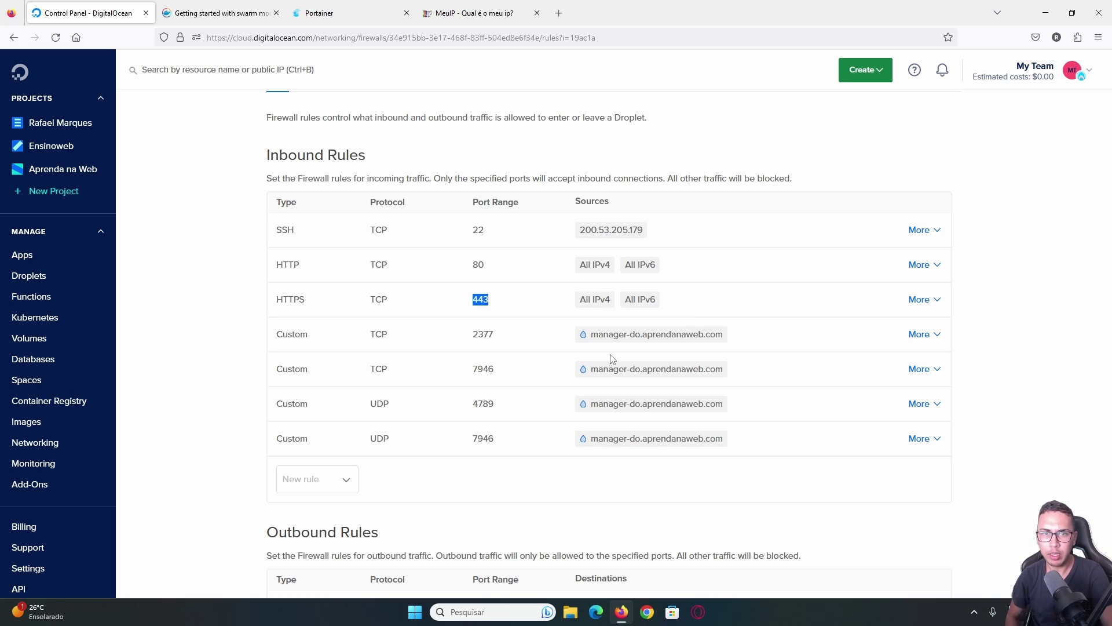
Check web access through Portainer by opening the Server environment, reloading its dashboard and viewing the container list.
{"action": "left_click", "coordinate": [392, 7]}
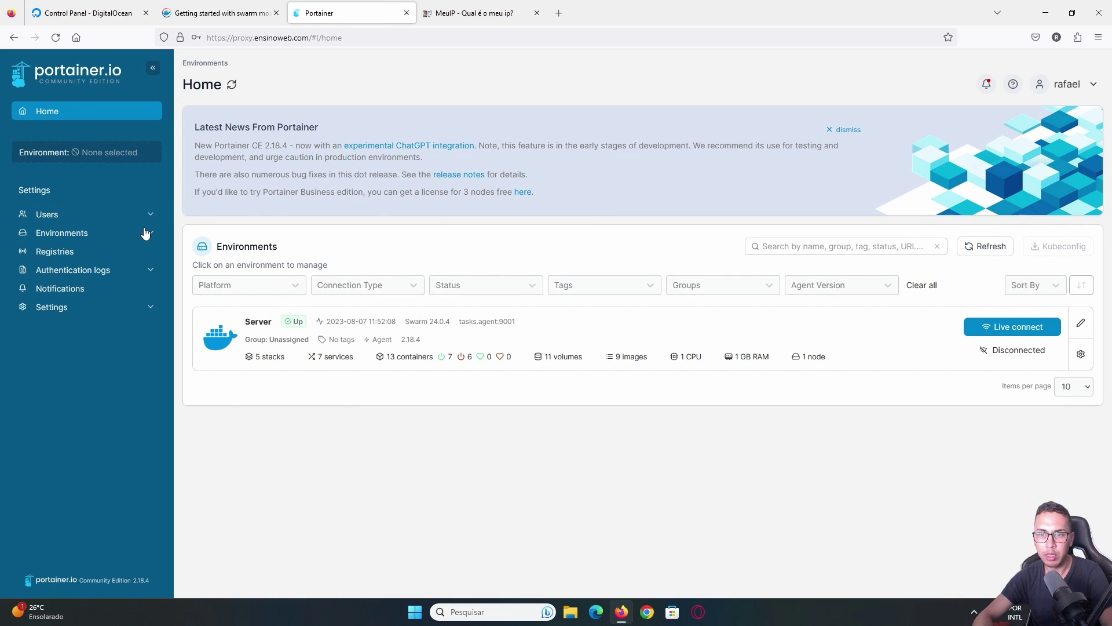
{"action": "left_click", "coordinate": [87, 10]}
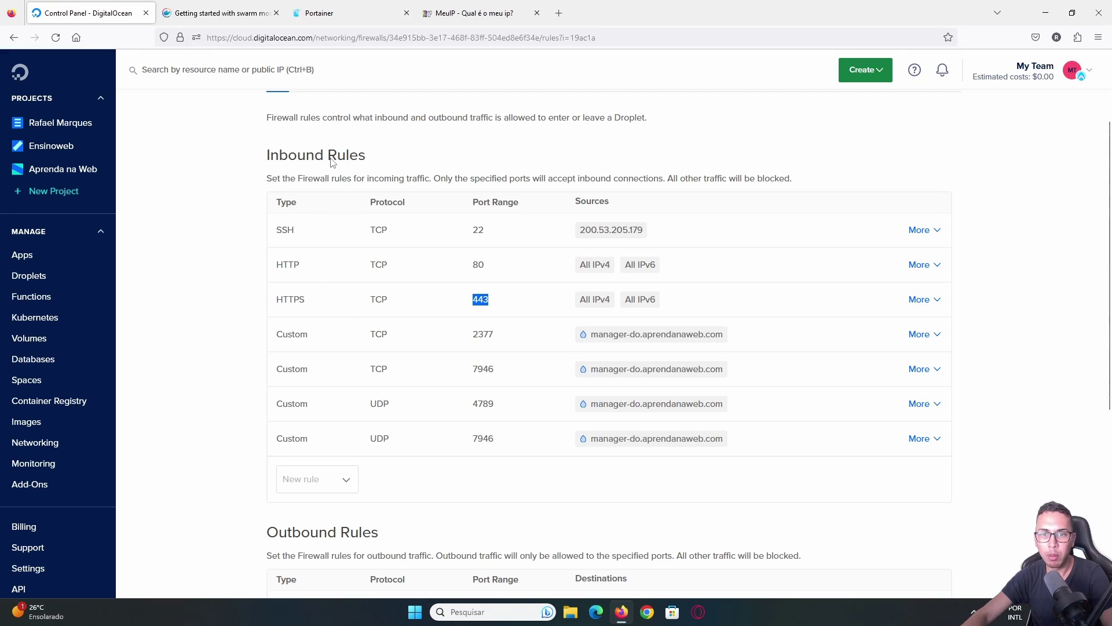
{"action": "left_click", "coordinate": [339, 6]}
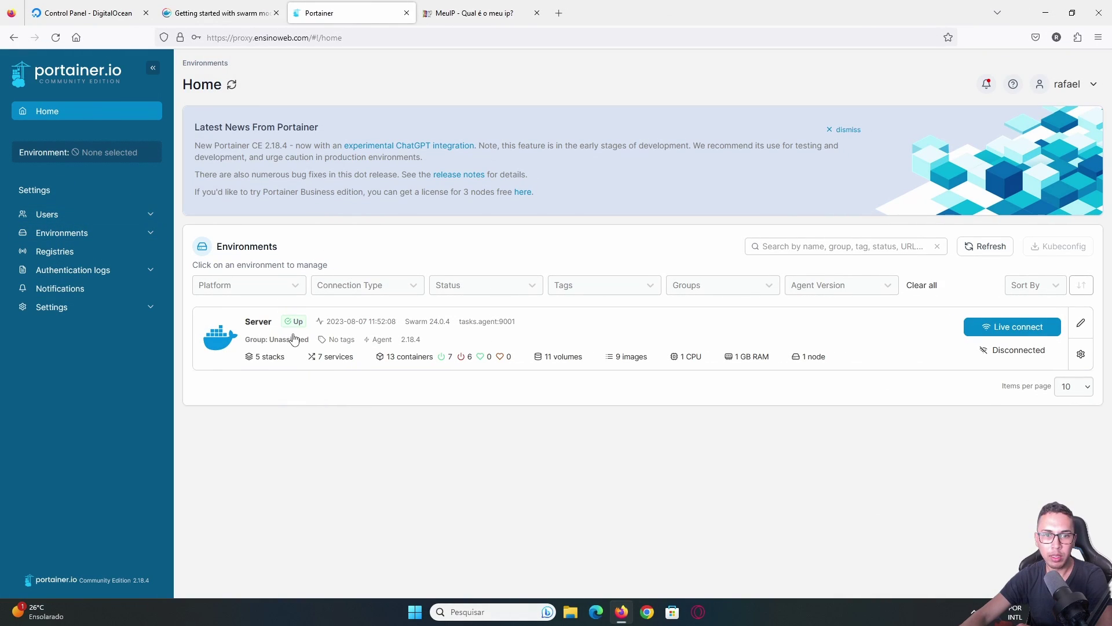
{"action": "left_click", "coordinate": [253, 322]}
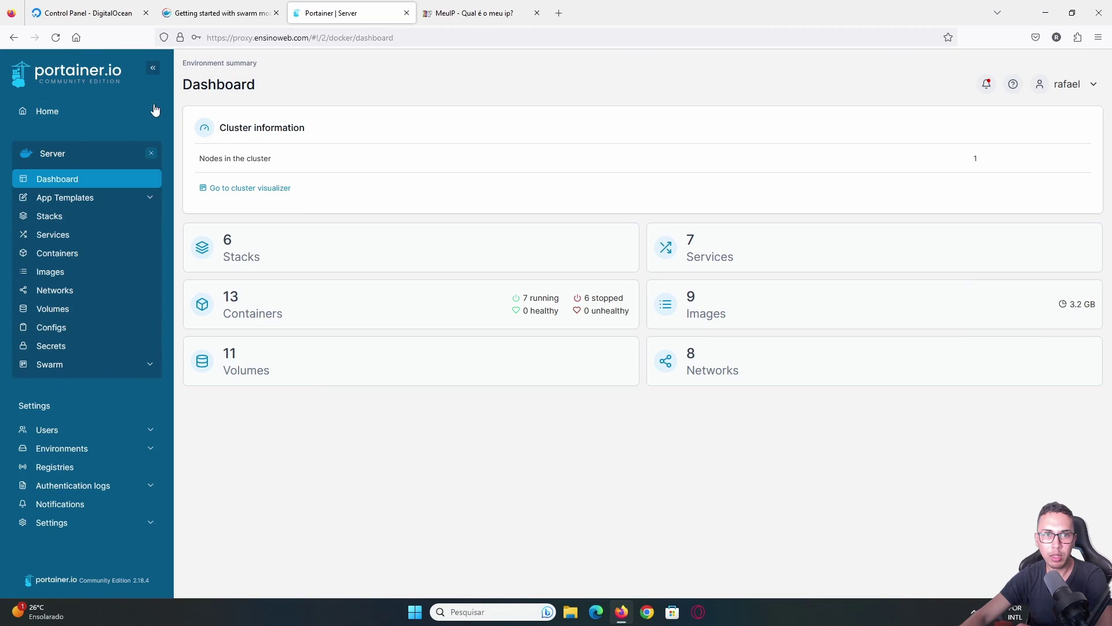
{"action": "left_click", "coordinate": [55, 37]}
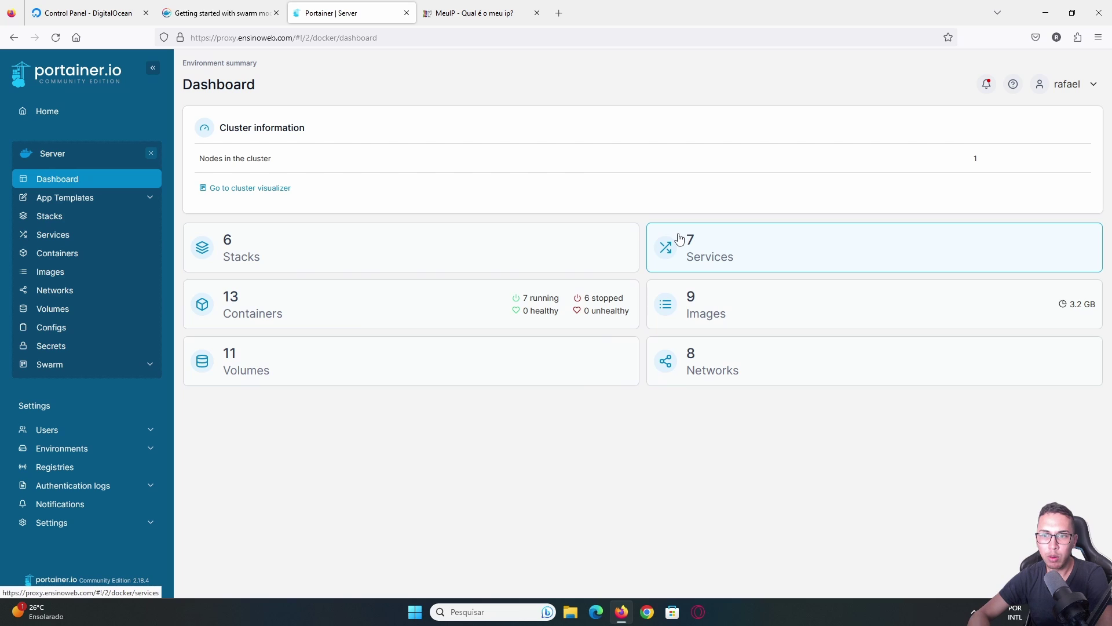
{"action": "left_click", "coordinate": [98, 253]}
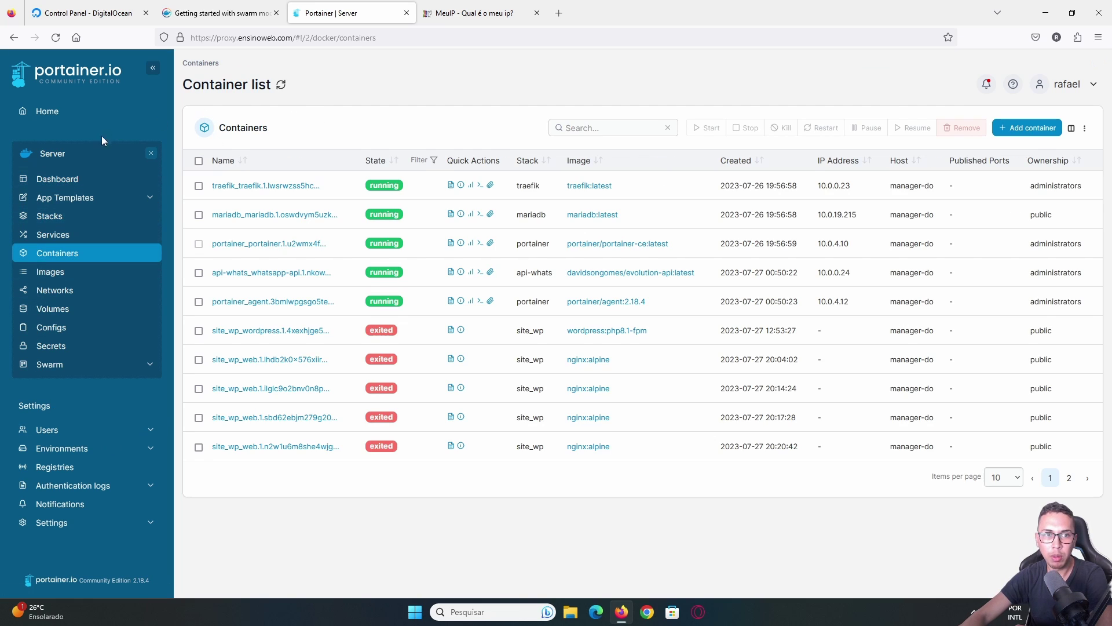
{"action": "left_click", "coordinate": [72, 177]}
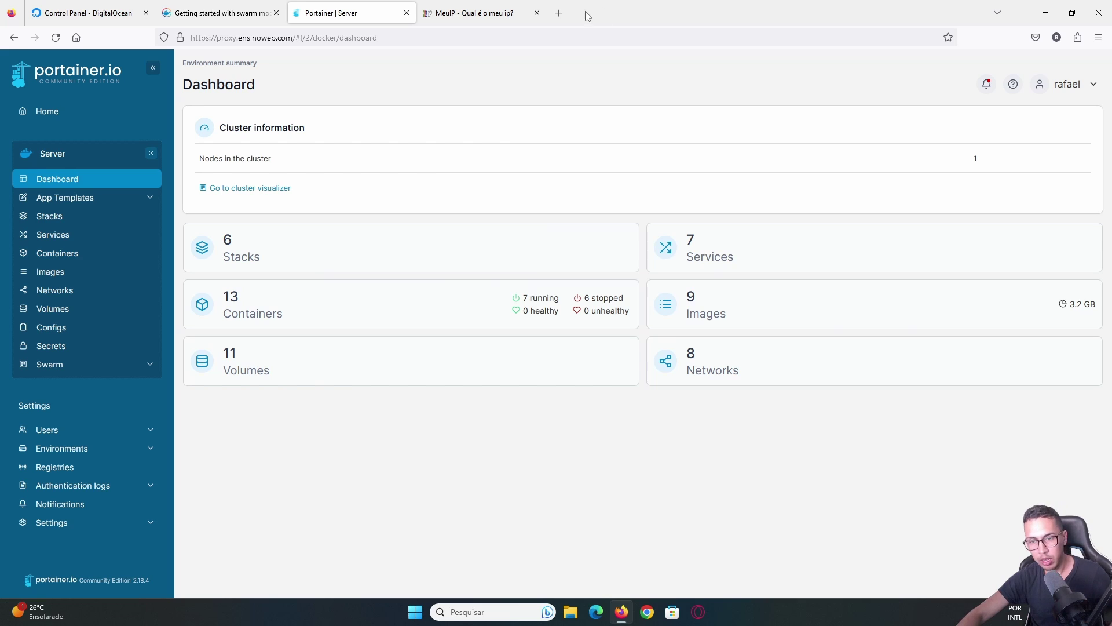
Open a new blank browser tab.
{"action": "left_click", "coordinate": [560, 13]}
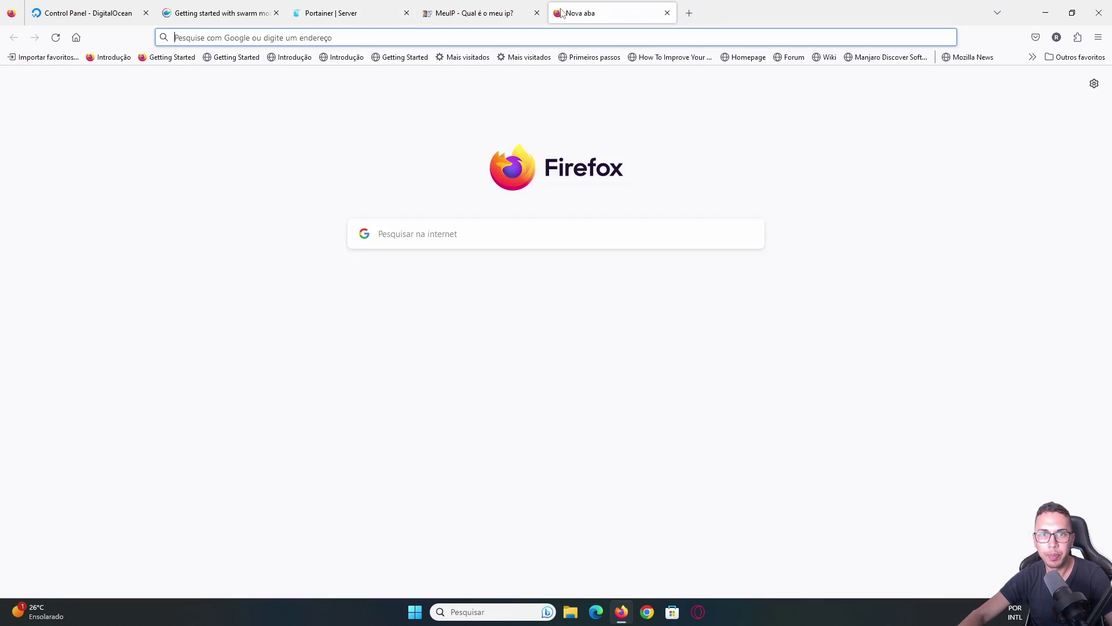